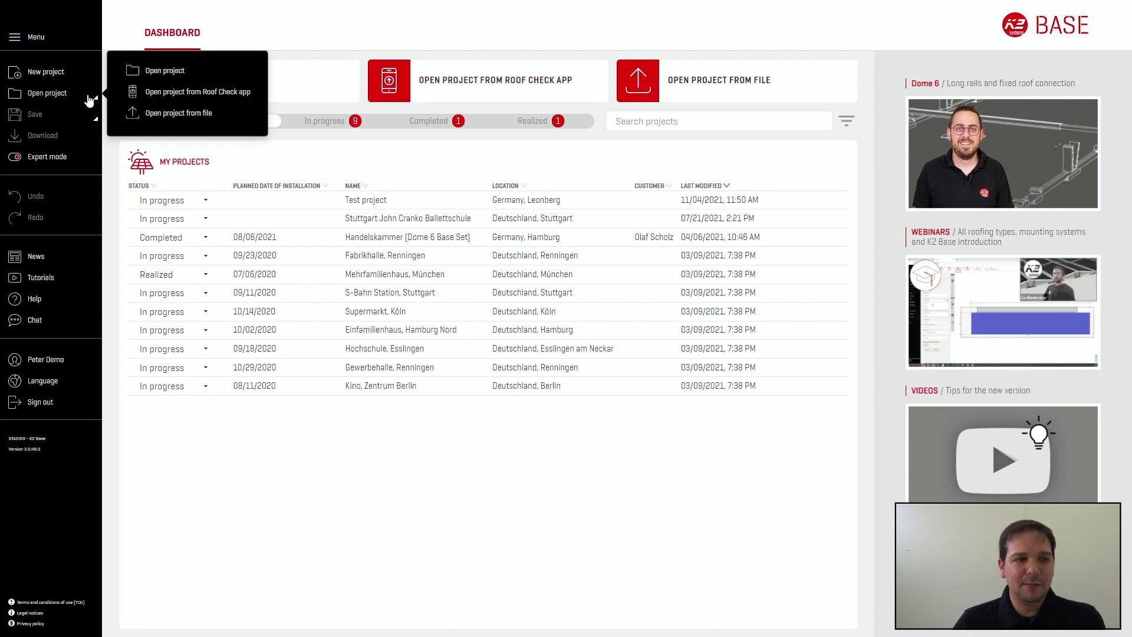
click(95, 118)
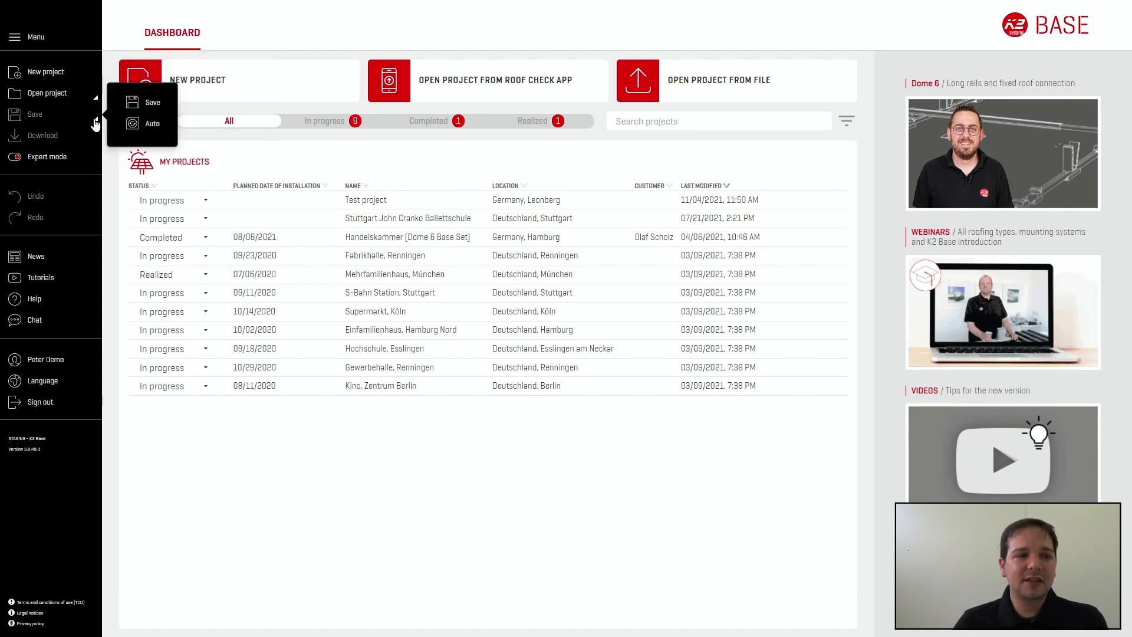
click(144, 125)
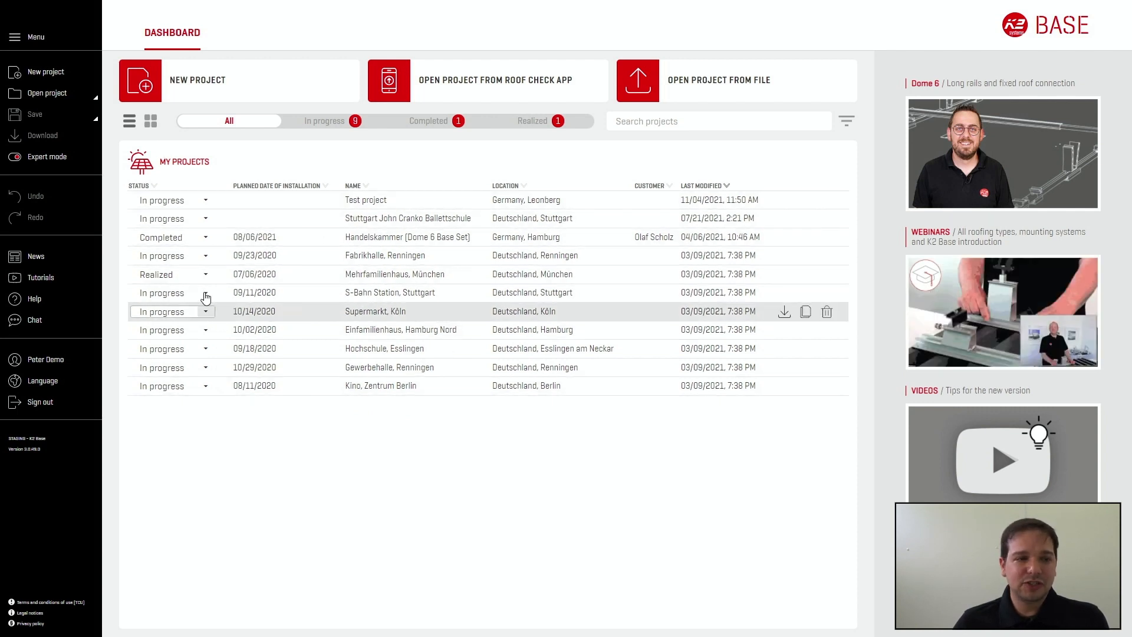
click(207, 202)
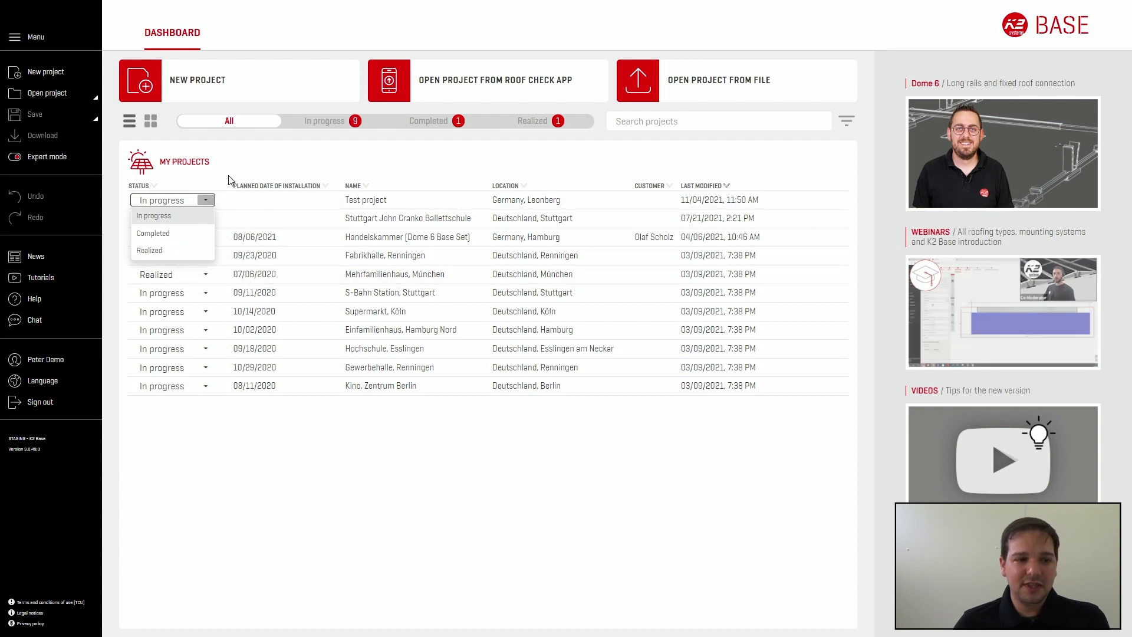
click(201, 156)
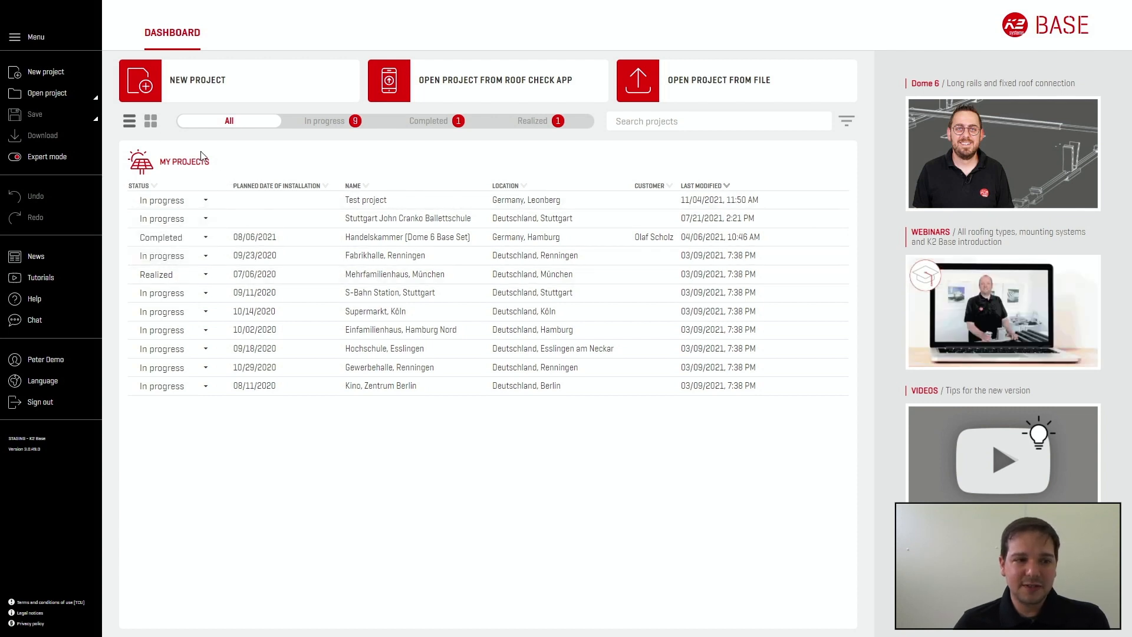
Step: View the projects as a board grouped by status and return to the list view
click(152, 124)
mouse_move(187, 210)
mouse_down()
mouse_move(395, 212)
mouse_move(475, 192)
mouse_move(248, 186)
mouse_move(202, 200)
mouse_up()
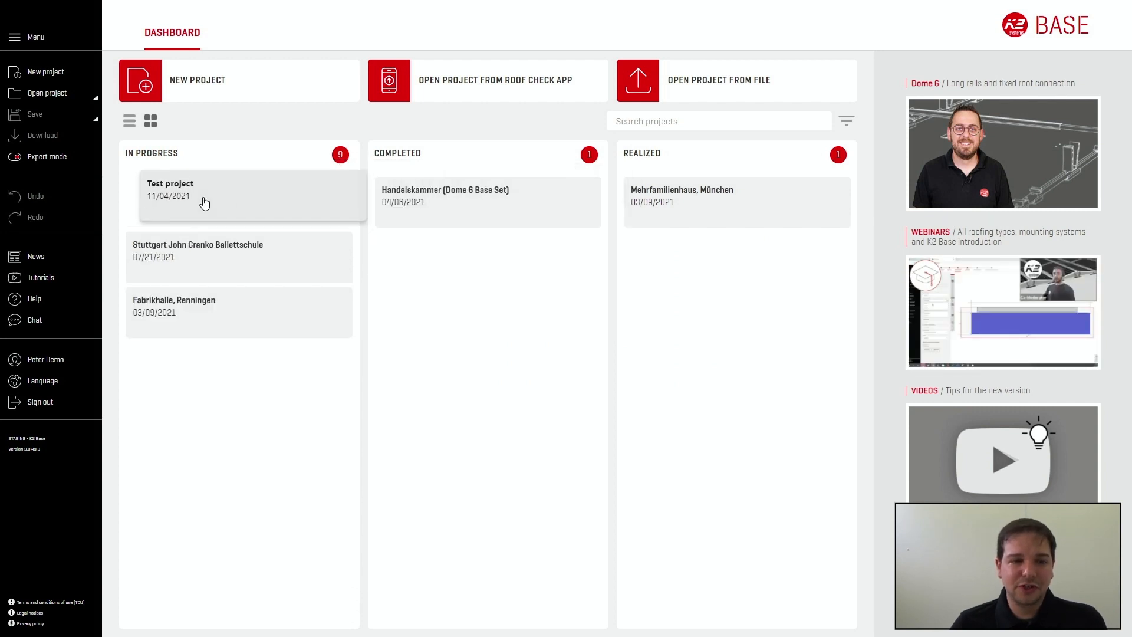
click(129, 123)
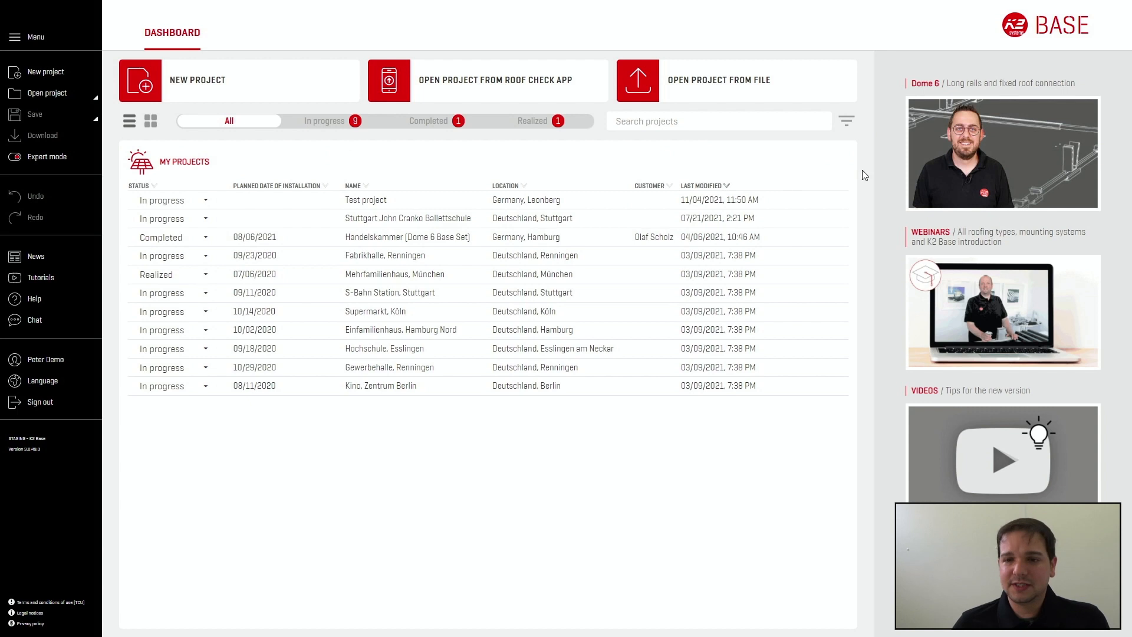
Step: Filter the project list by Flat roof, Dome 6 and D-Dome 6.10, and clear and close the filter
click(848, 124)
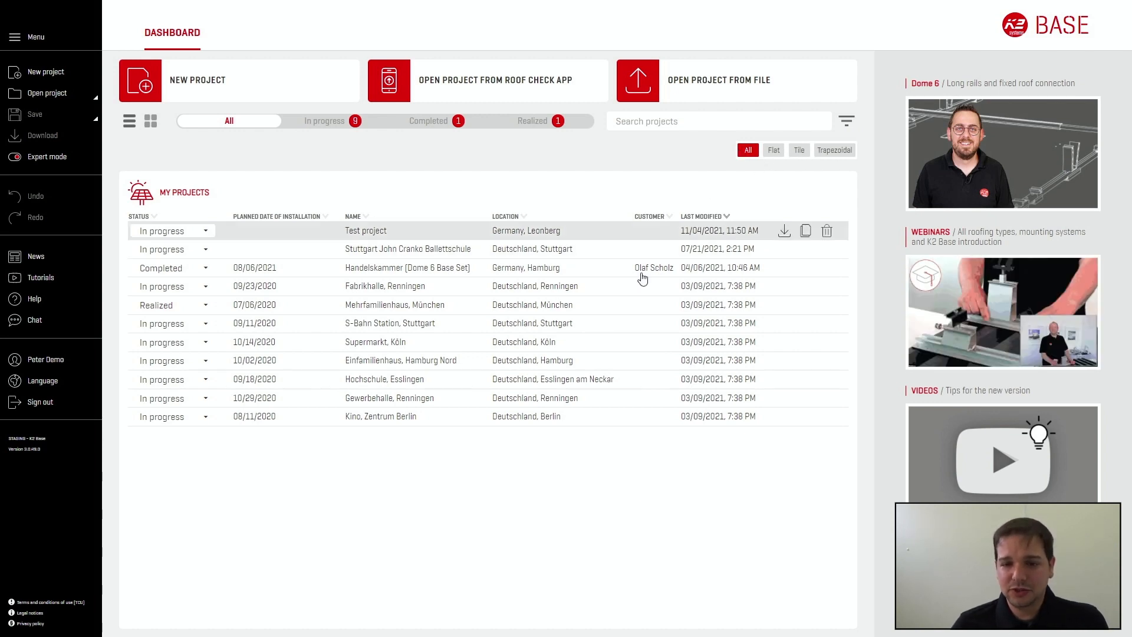
click(774, 151)
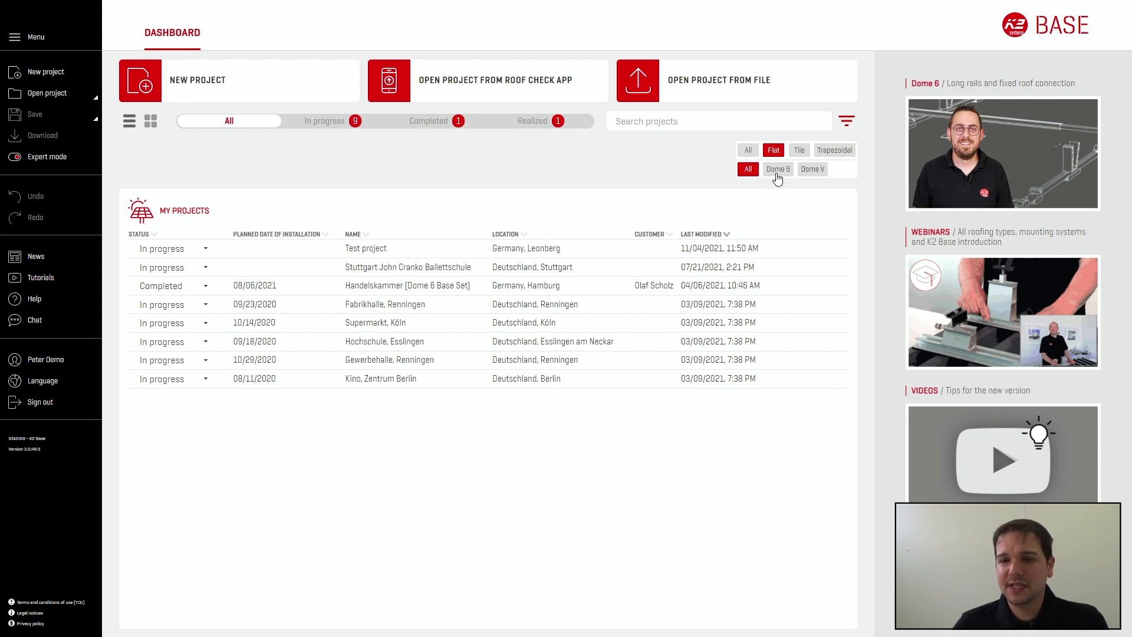
click(778, 169)
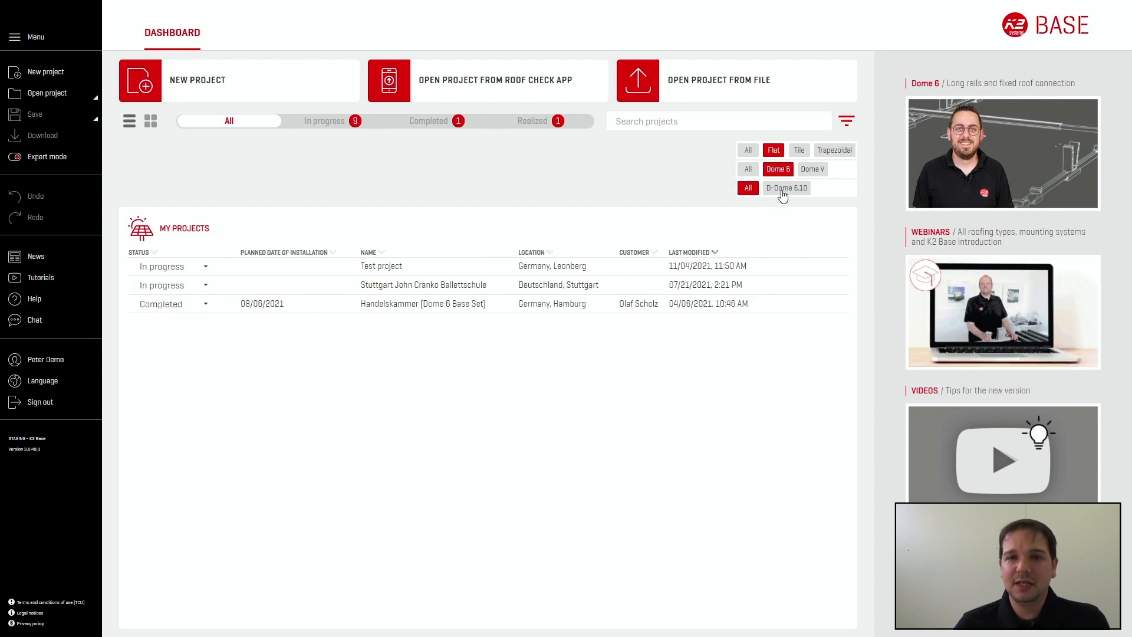
click(783, 194)
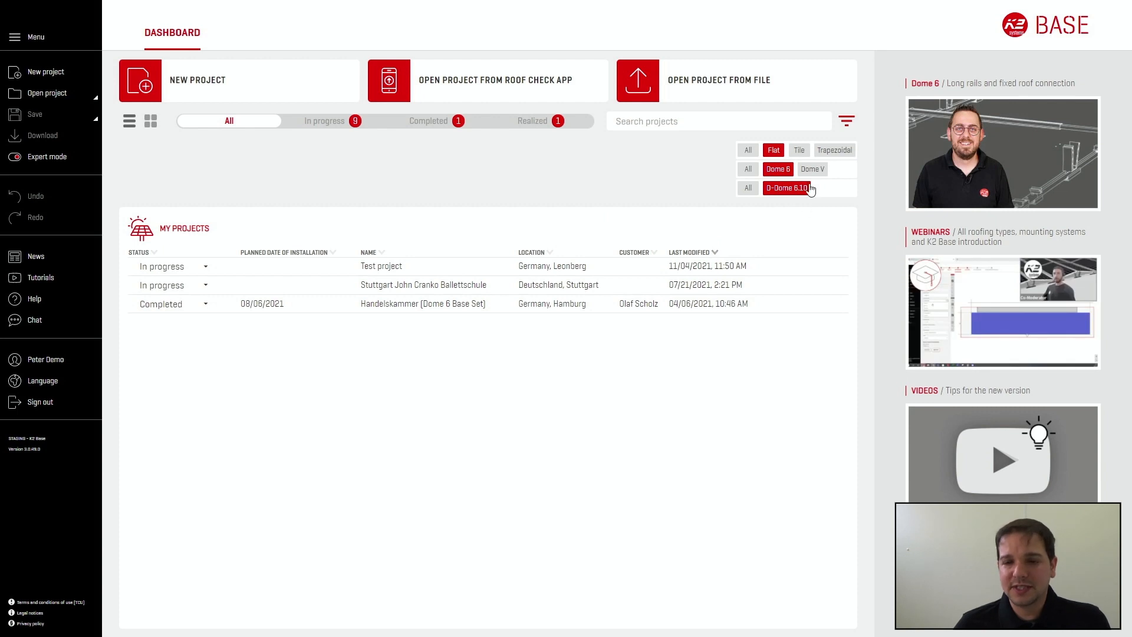
click(850, 125)
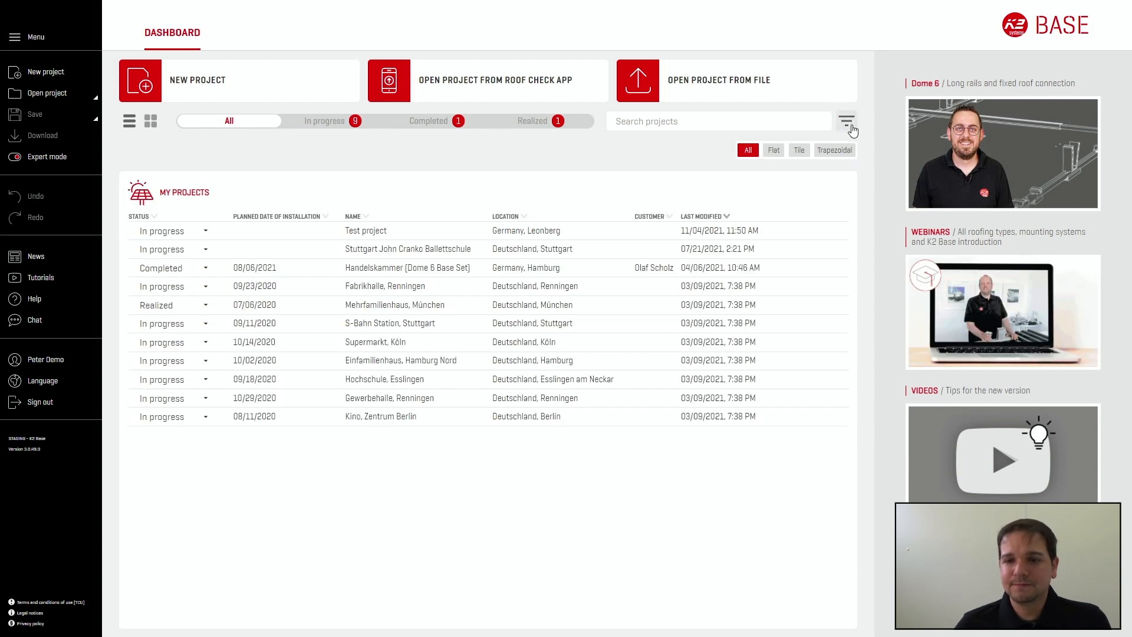
click(851, 127)
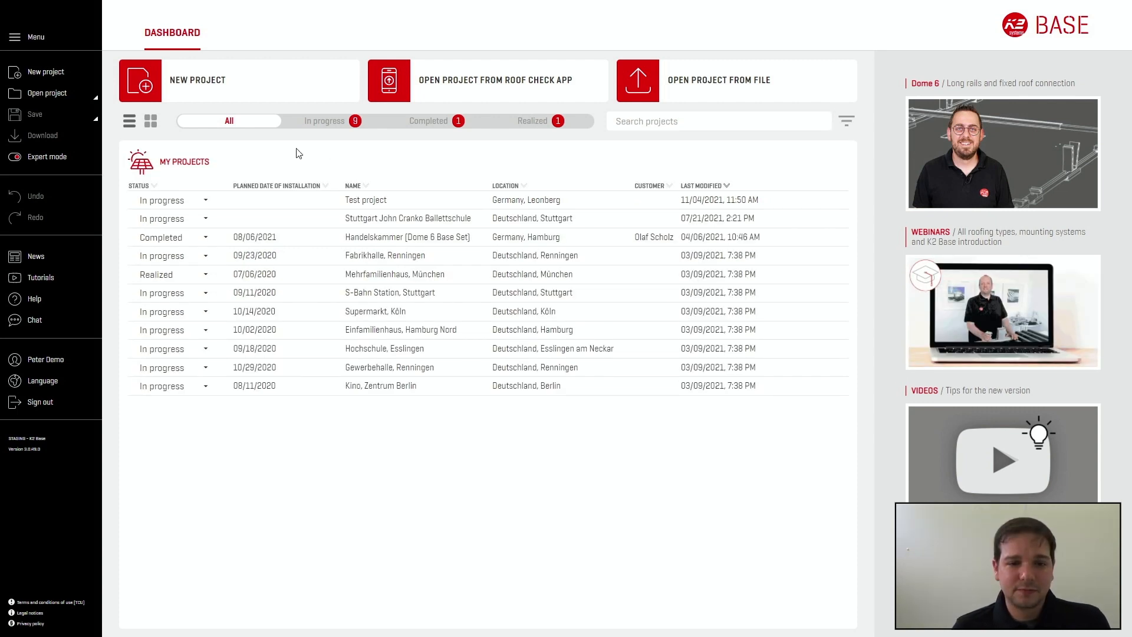
Step: Start a new project and set its location by entering the site's address and accepting the suggested match
click(246, 89)
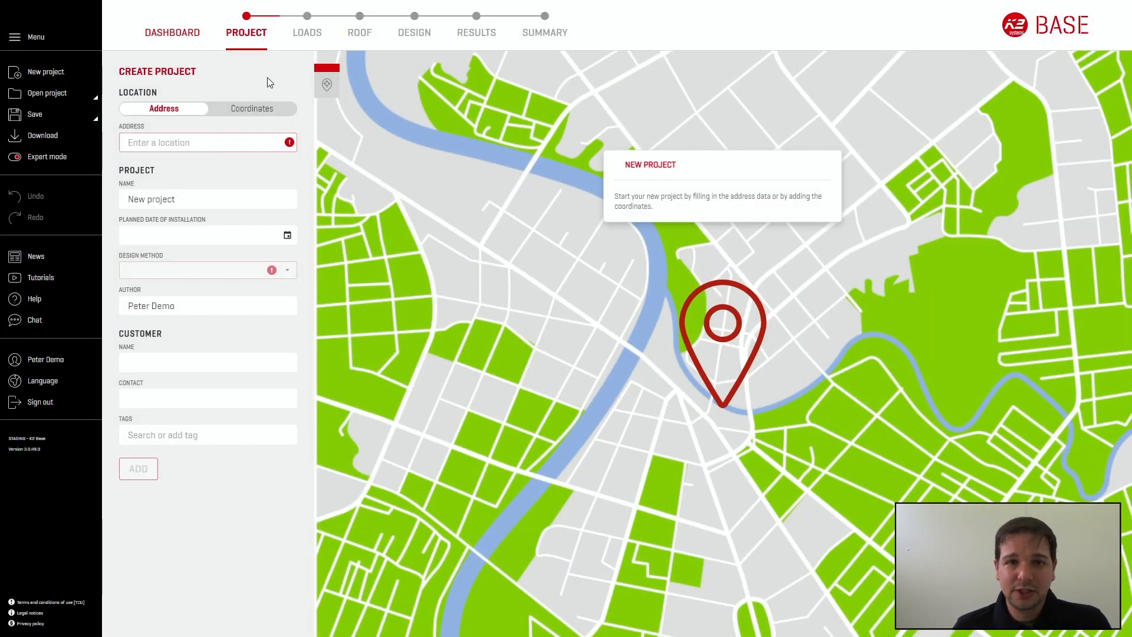
click(212, 145)
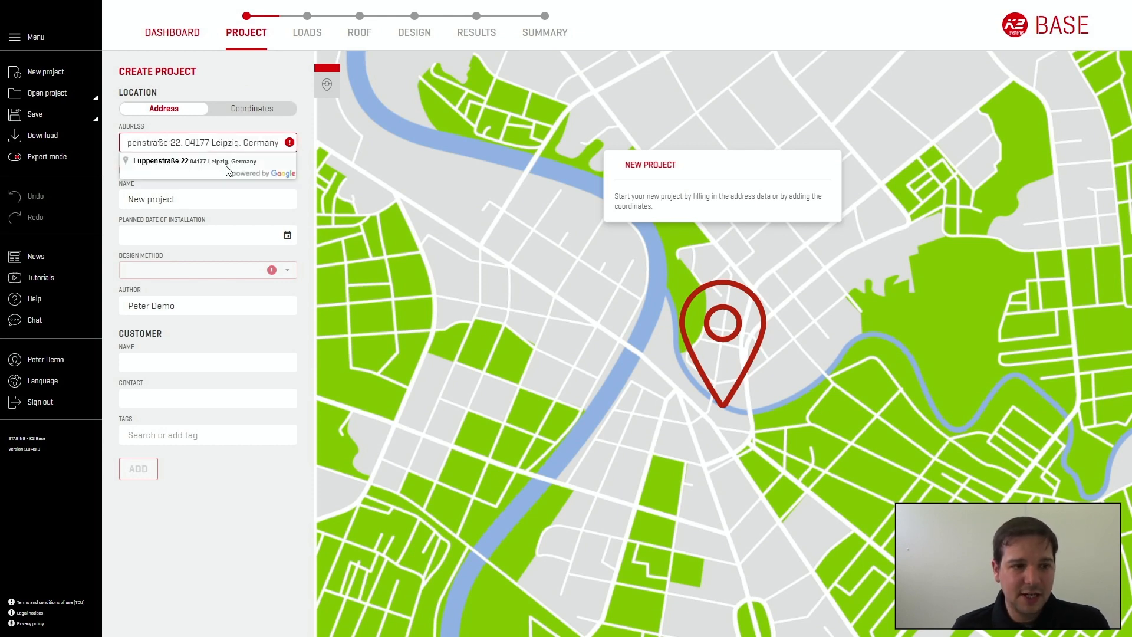
click(227, 167)
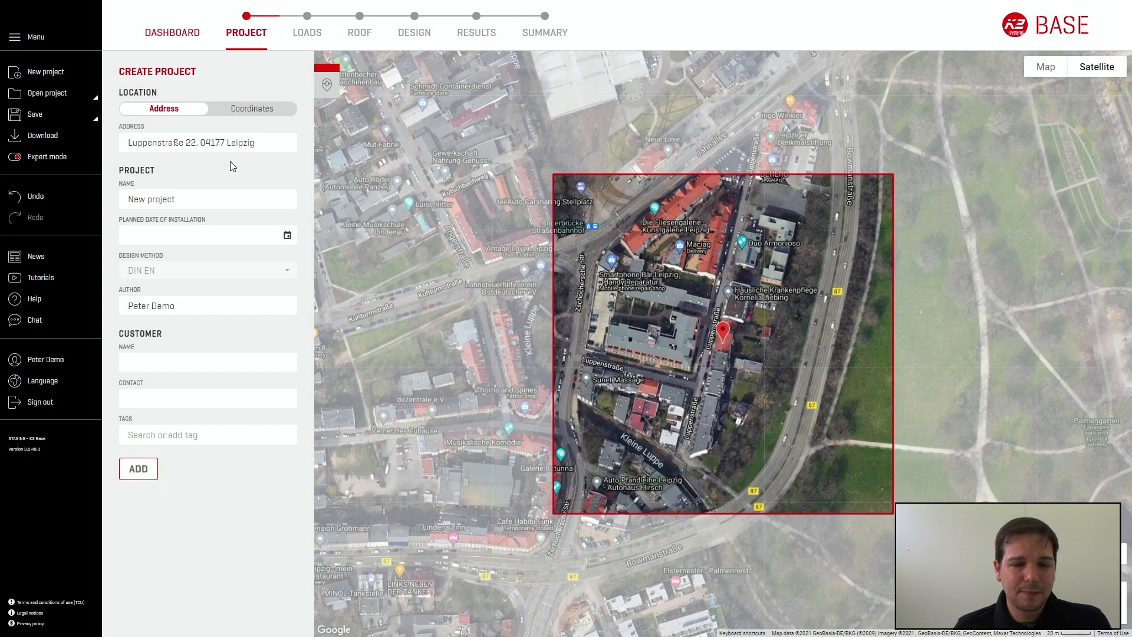
Step: Inspect the building on the satellite map and in Street View, and return to the map
scroll(748, 382, up, 2)
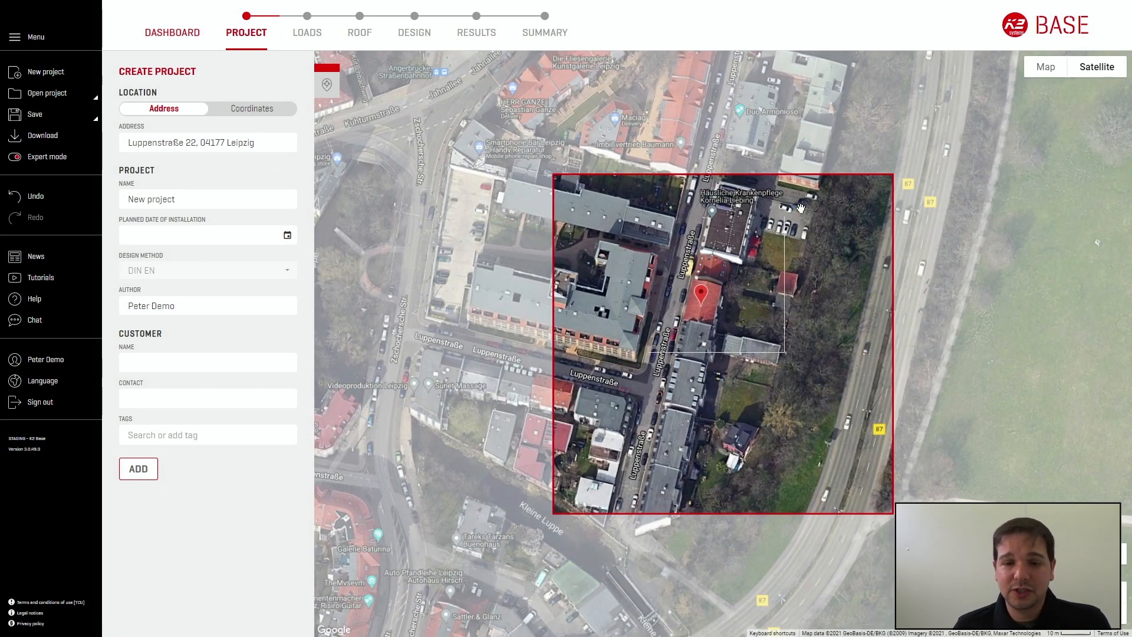
drag(744, 320, 765, 342)
drag(1116, 554, 668, 331)
scroll(775, 294, up, 2)
scroll(775, 294, down, 2)
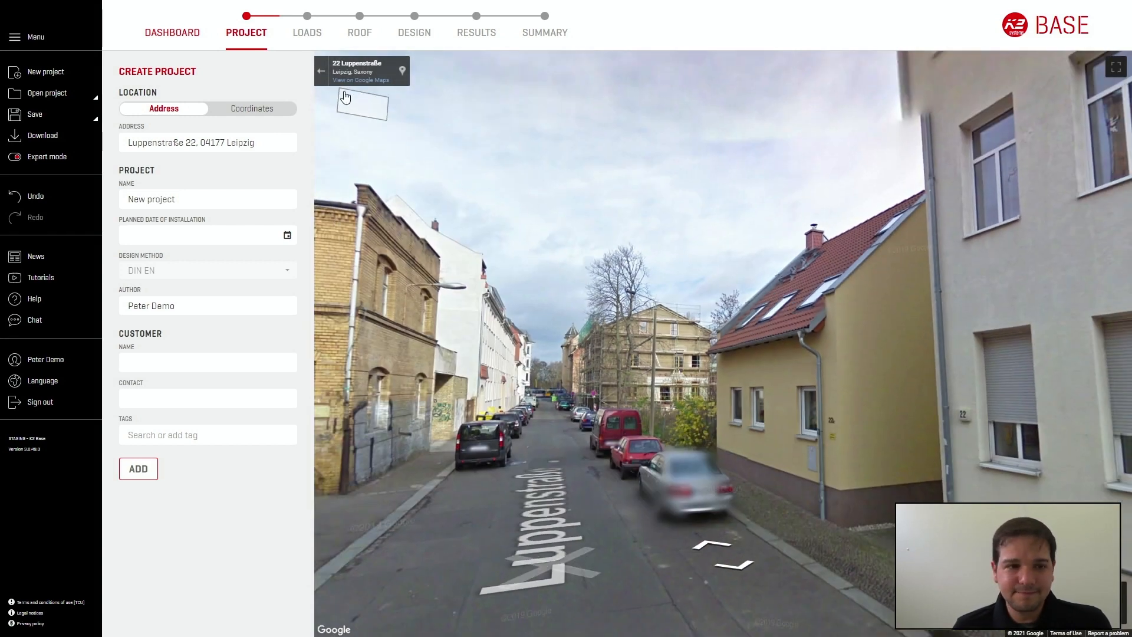
click(321, 71)
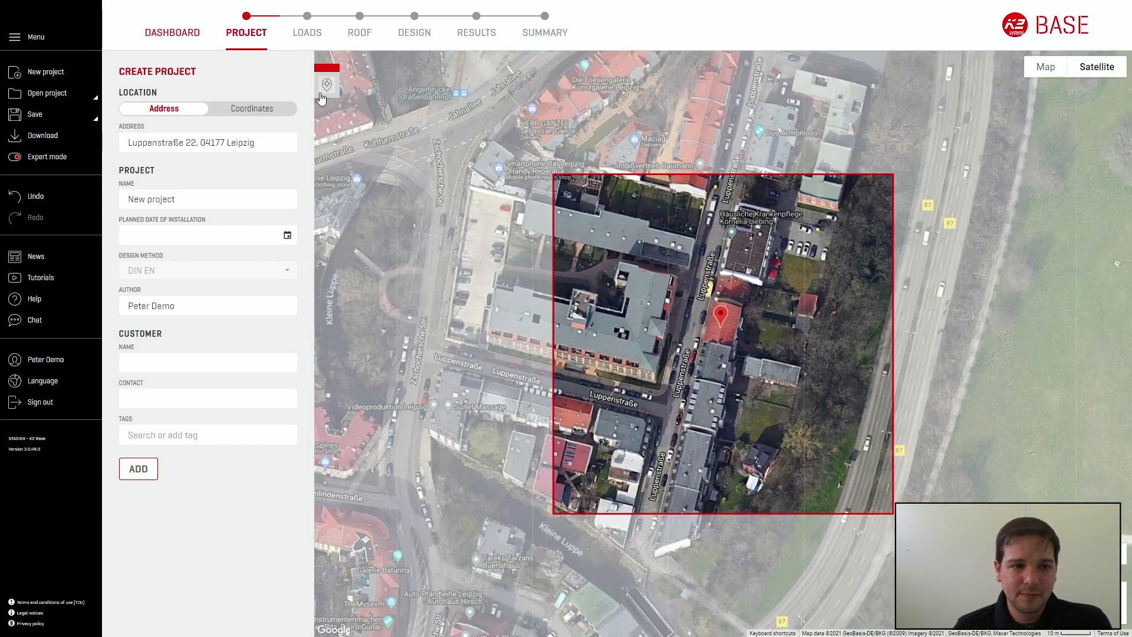
Step: Add the project and set the wind load's terrain category to II/III - mixed profile residential area
click(139, 470)
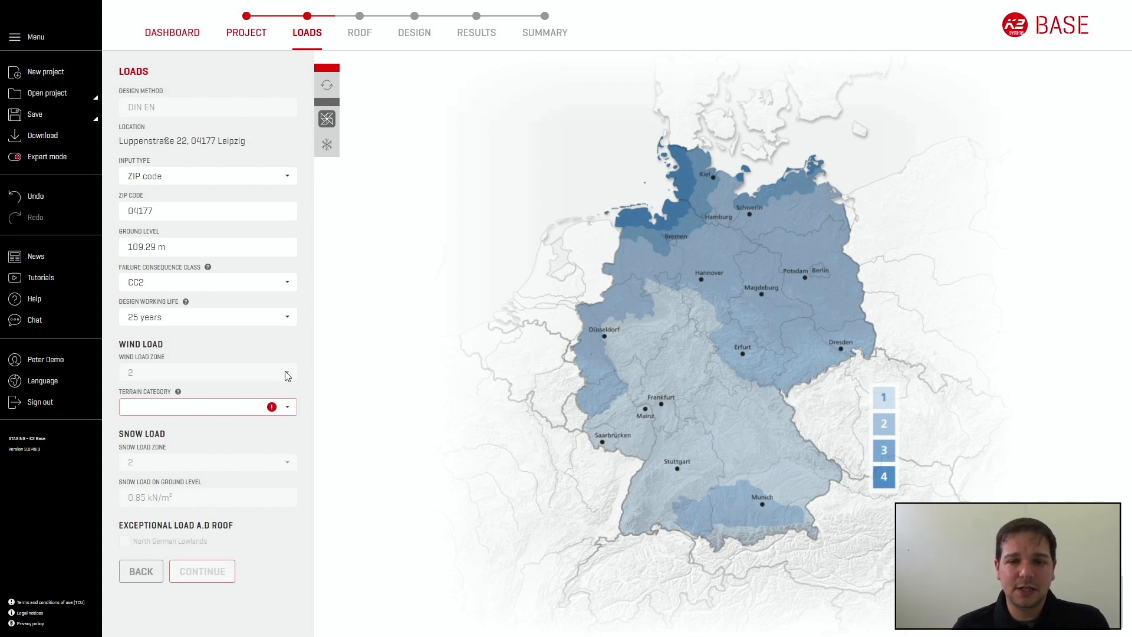
click(292, 411)
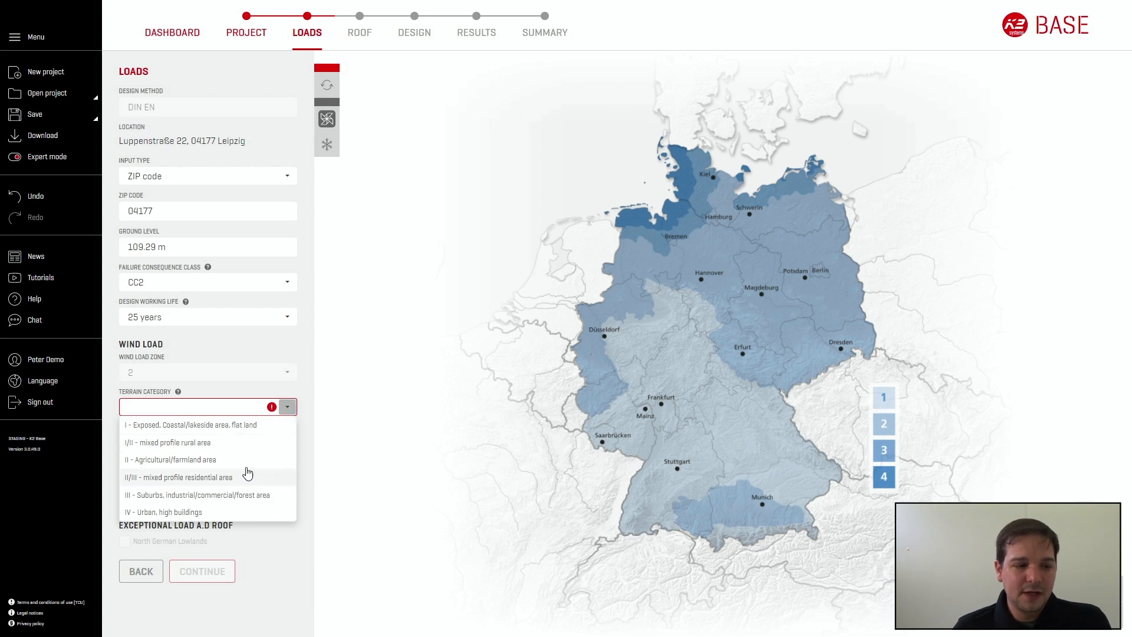
click(241, 479)
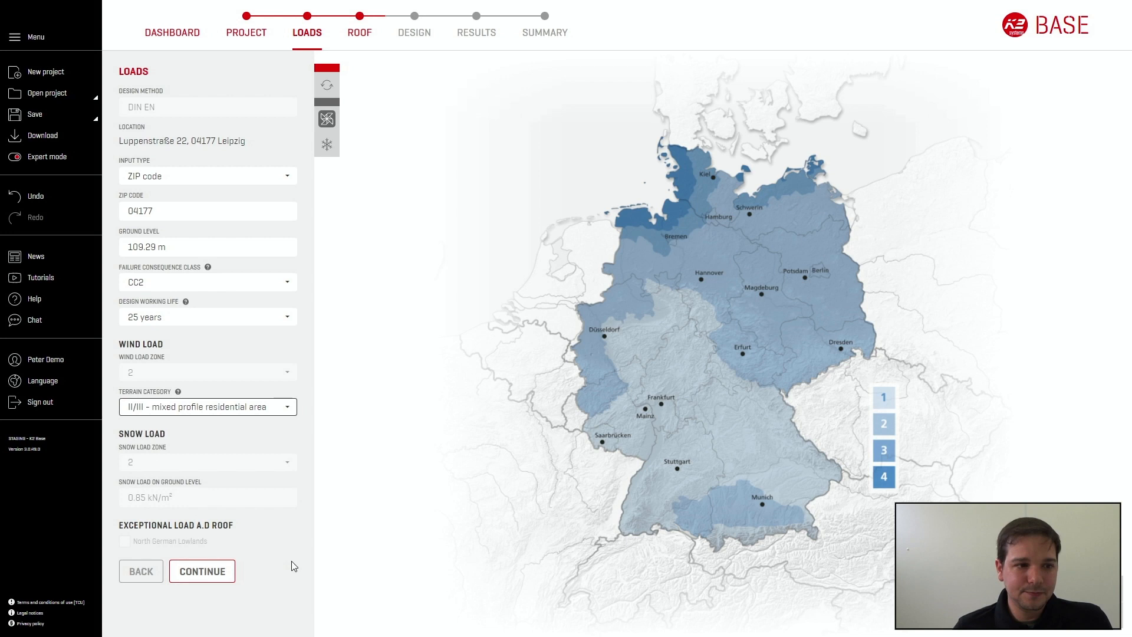
Step: Discard the unsaved project and open the module design of the existing Test project
click(187, 33)
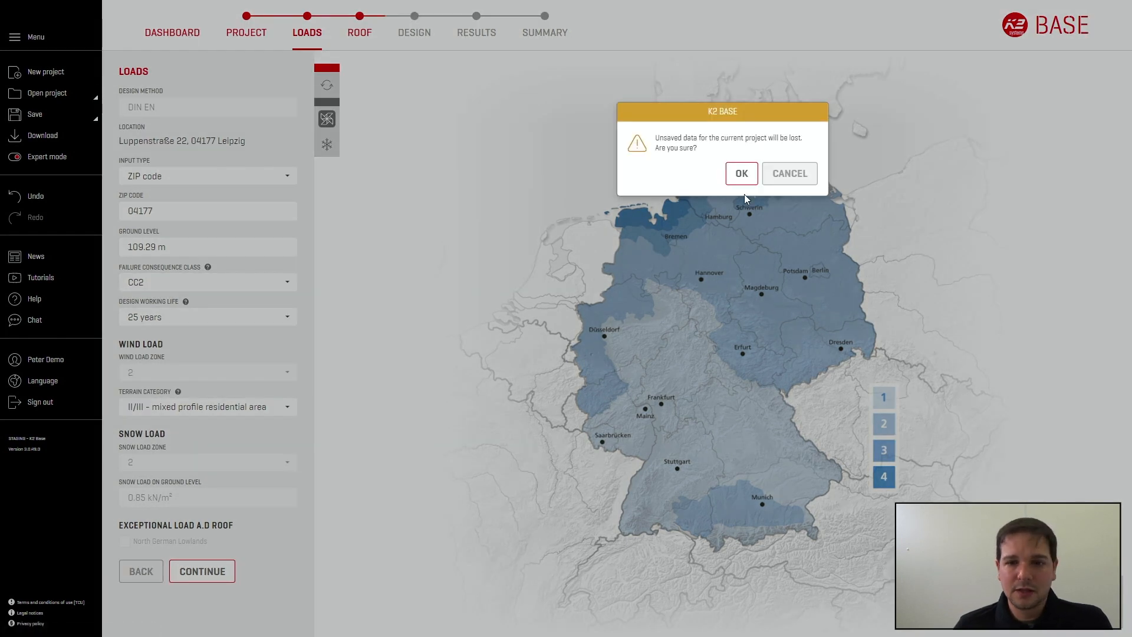
click(742, 175)
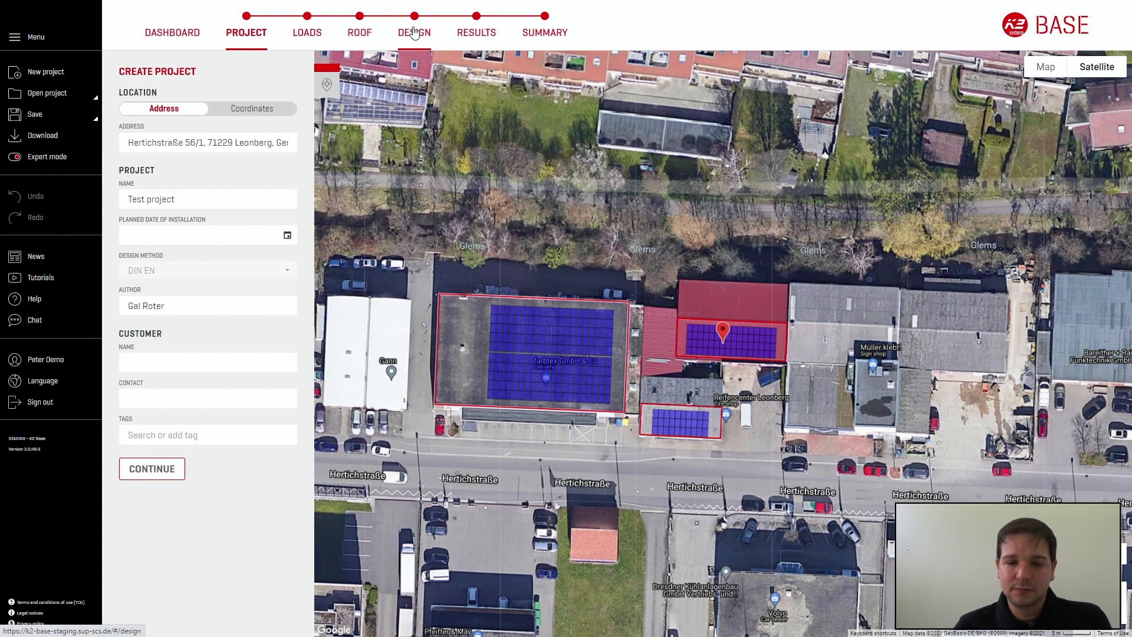
click(423, 32)
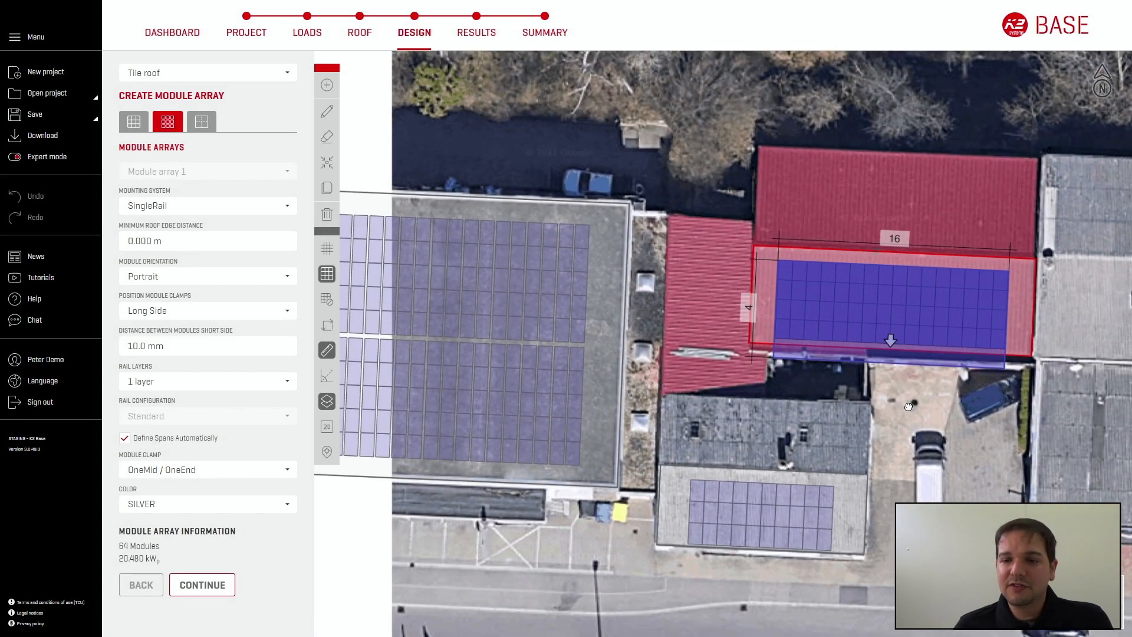
Step: Change the tile roof array's module orientation to Landscape and undo the change
drag(909, 407, 863, 421)
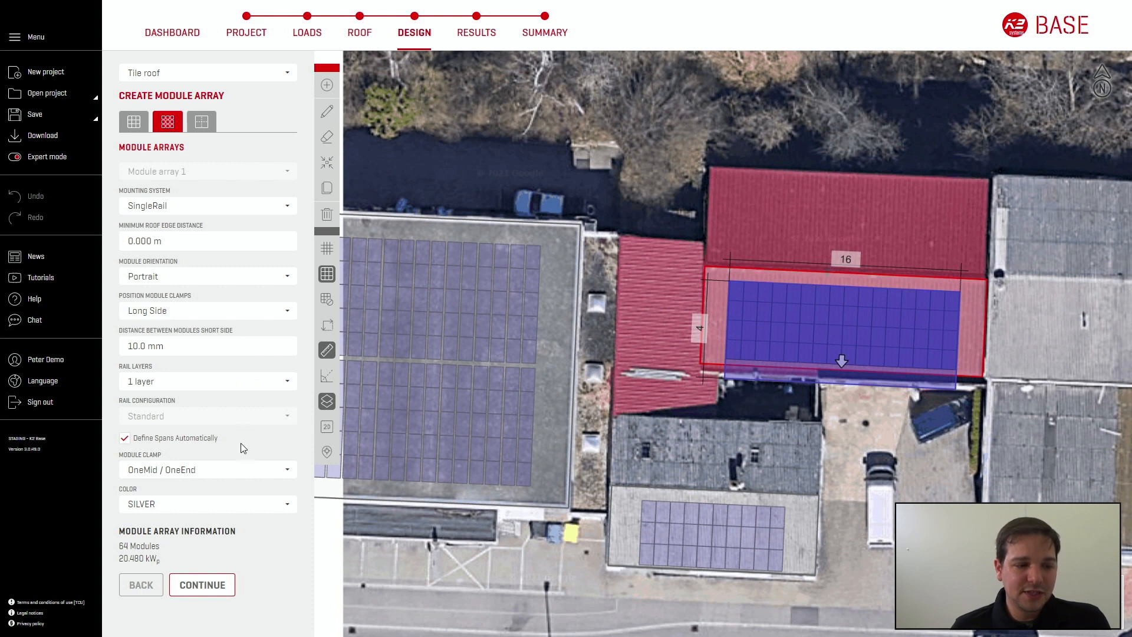
click(219, 279)
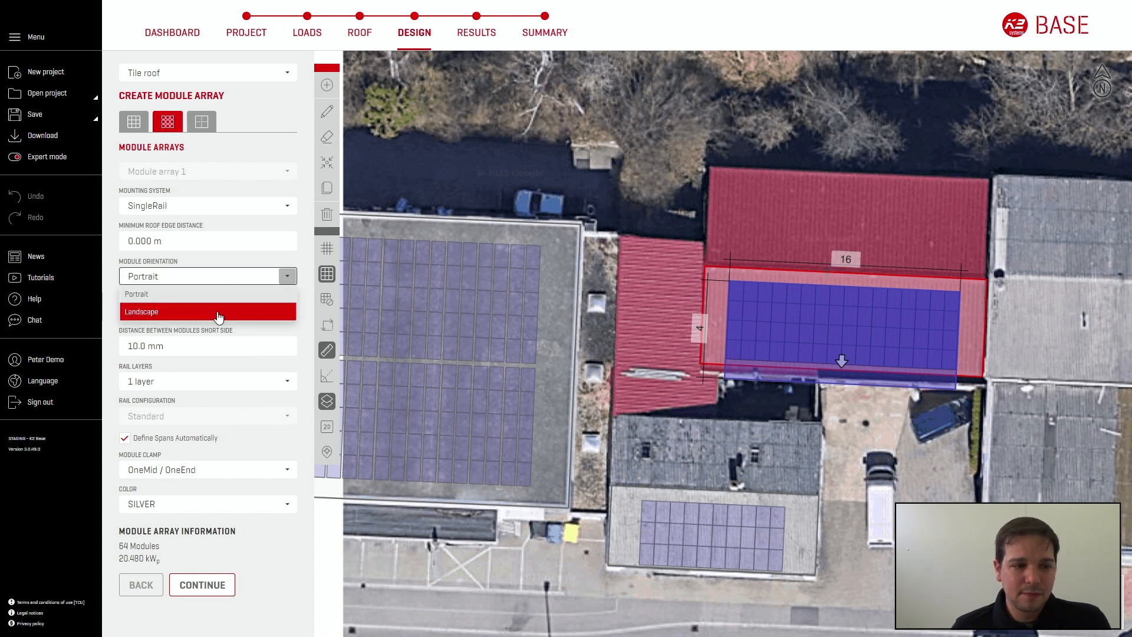
click(218, 313)
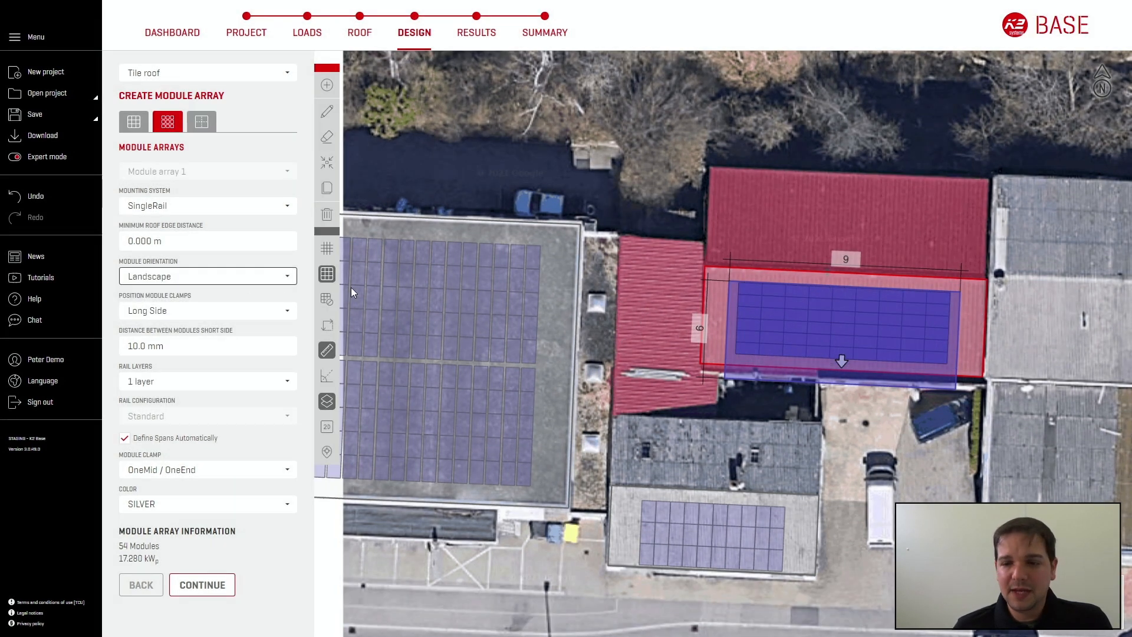
click(31, 199)
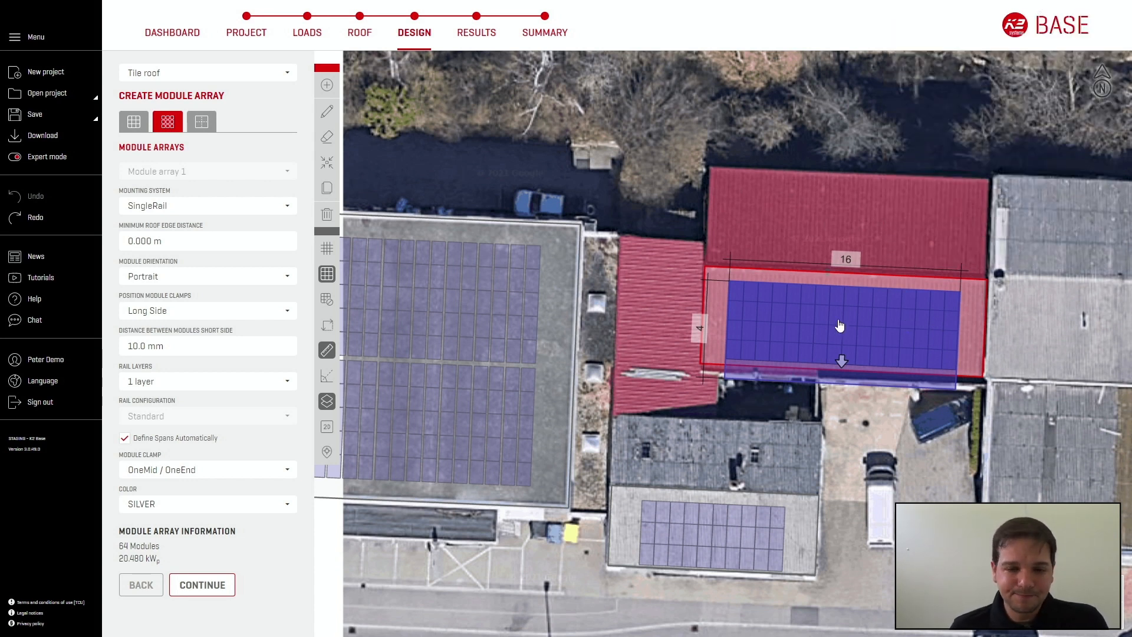
Step: Open the tile roof's results and look through the available screw lengths
click(480, 43)
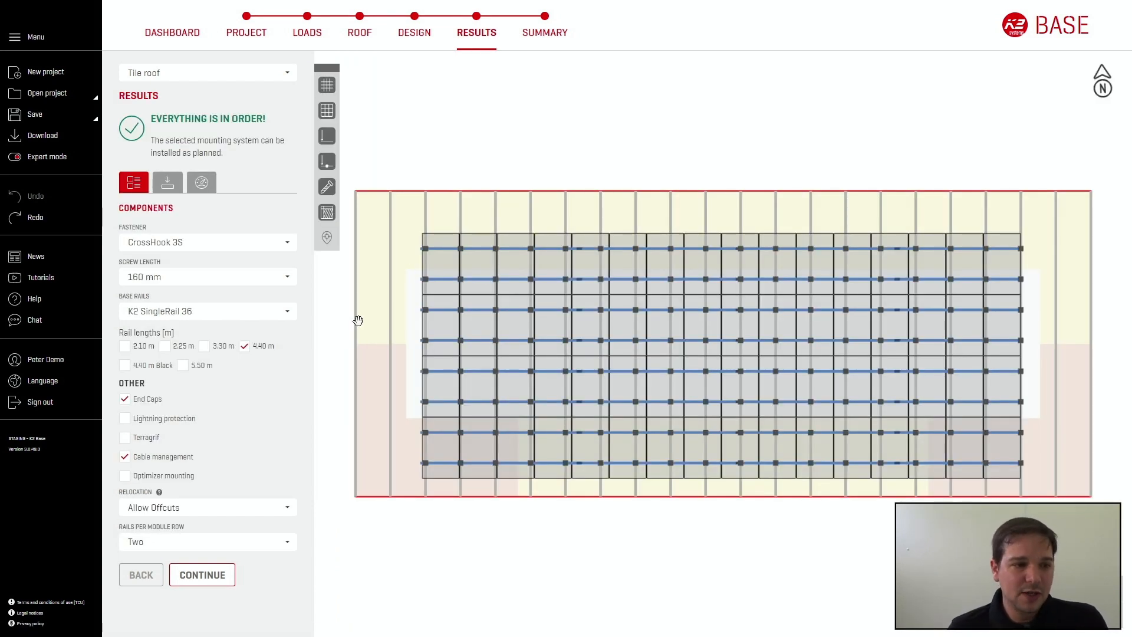
click(174, 282)
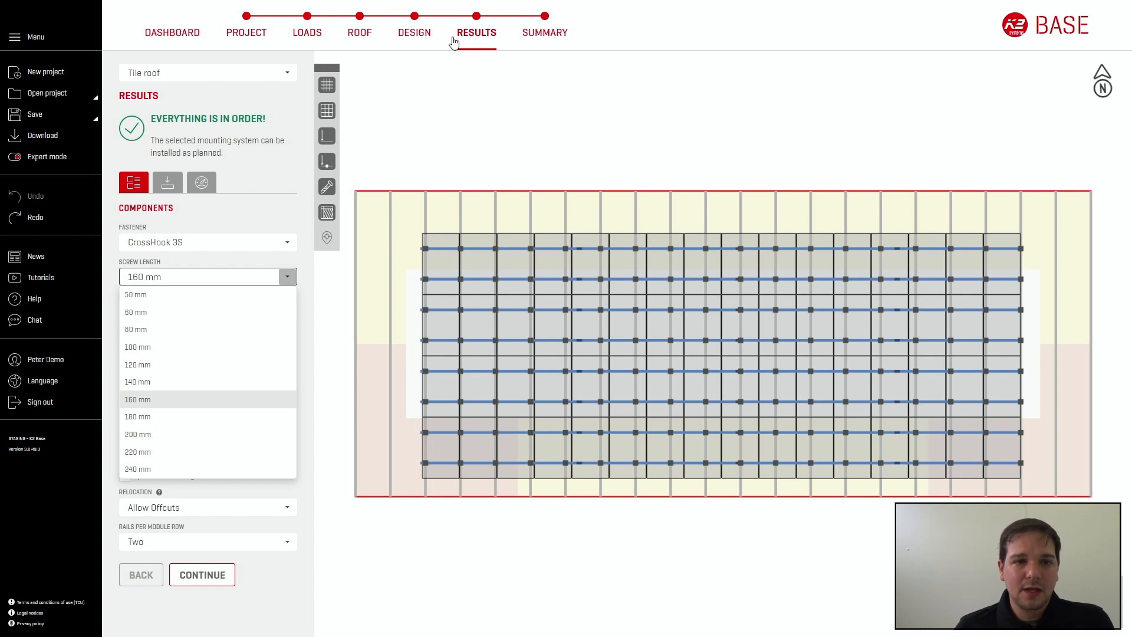
Step: Show the results for the trapezoidal roof and check the options for rails per module row
click(254, 74)
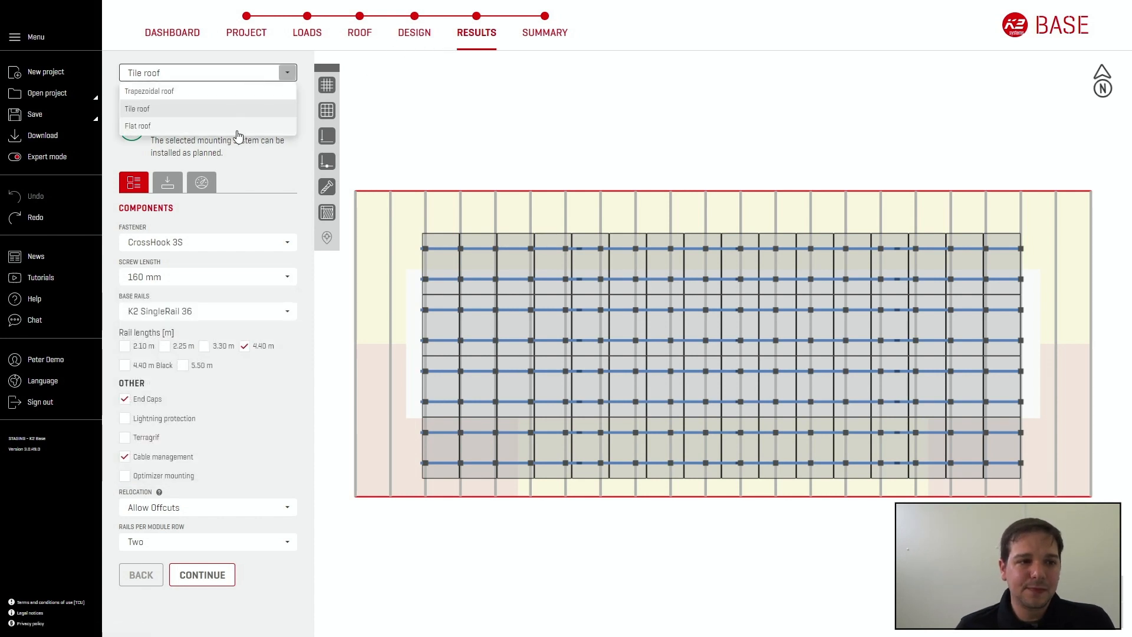
click(238, 93)
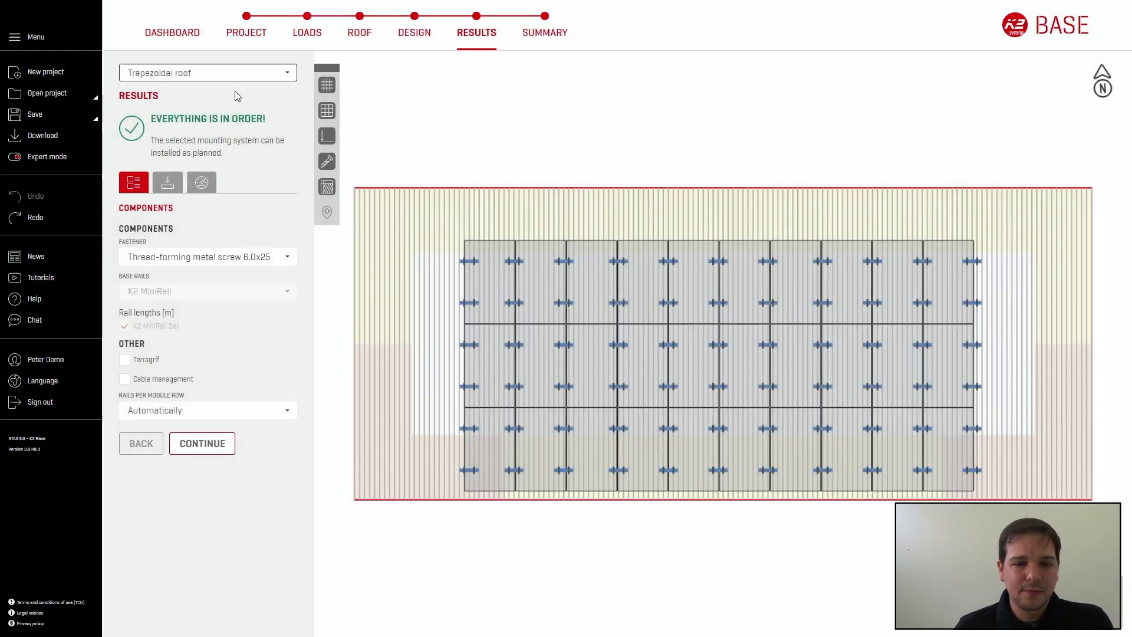
click(253, 411)
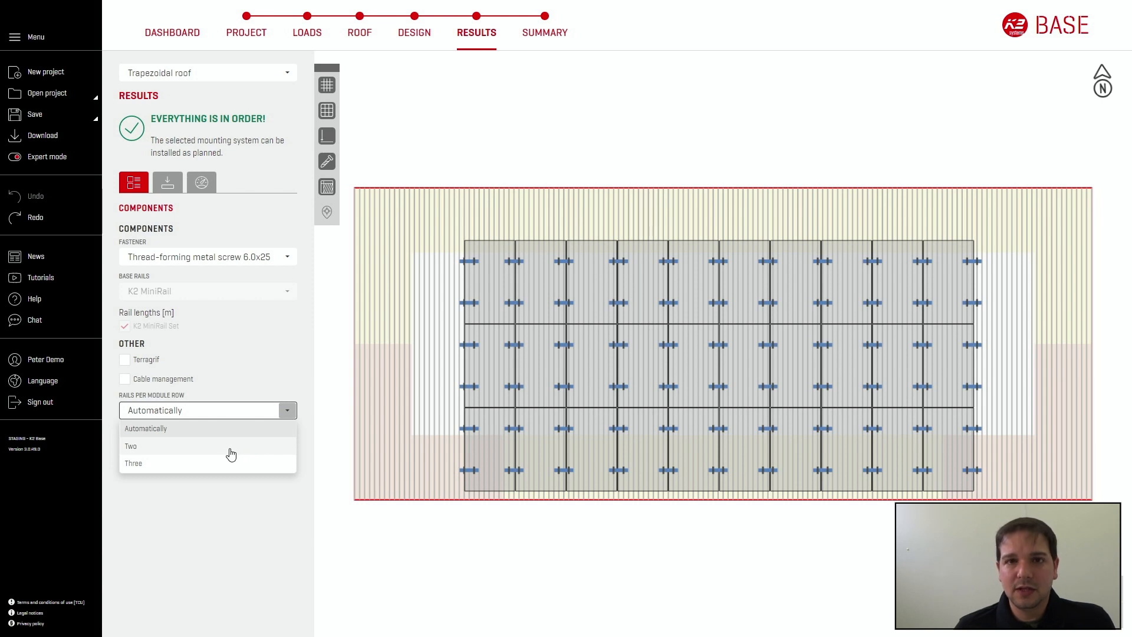
click(249, 384)
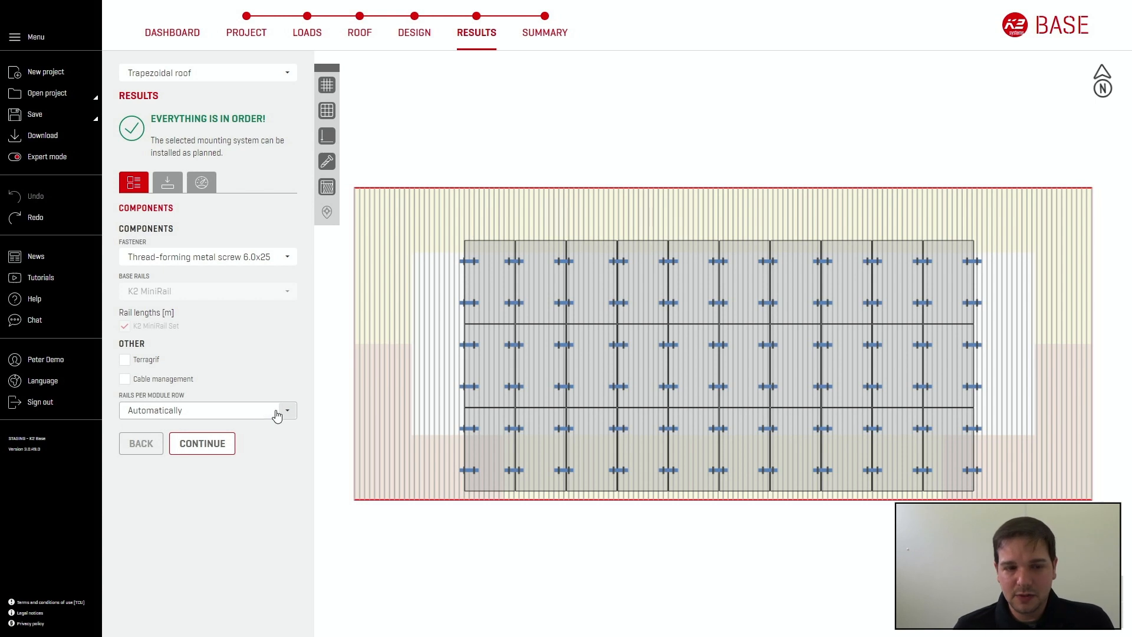
Step: Show the flat roof's results, and return to its design to view the module data
click(289, 74)
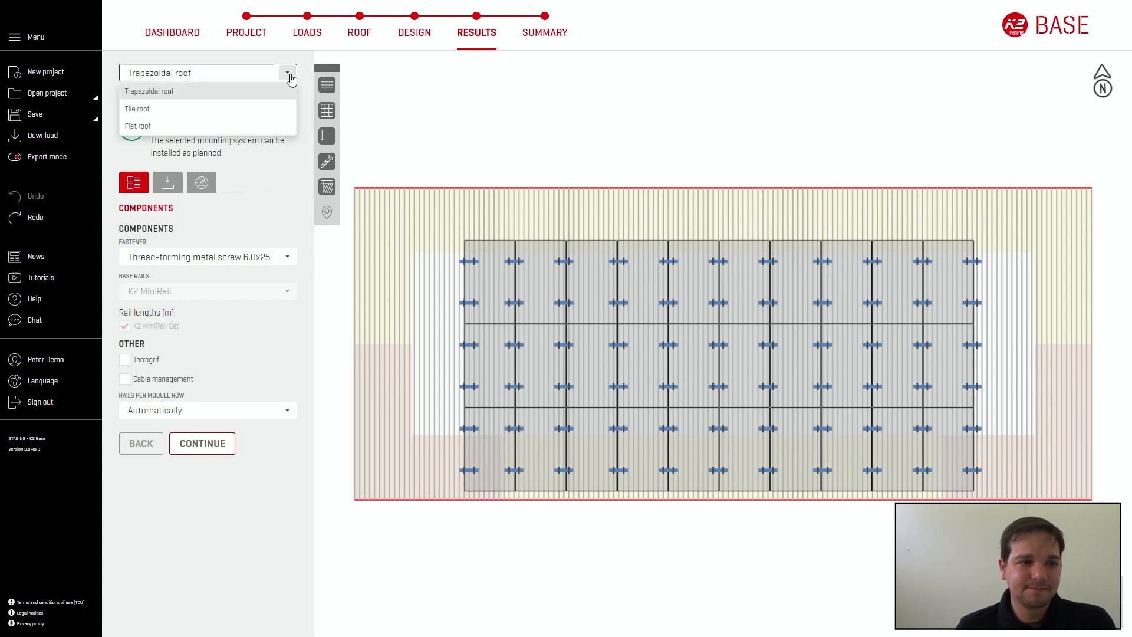
click(239, 127)
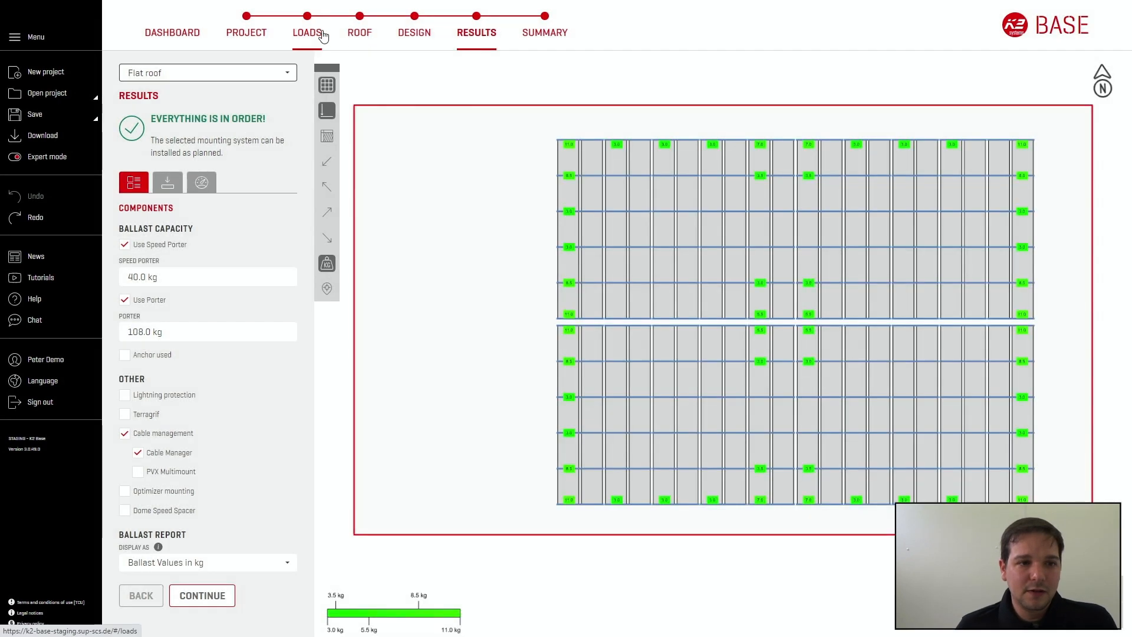
click(409, 36)
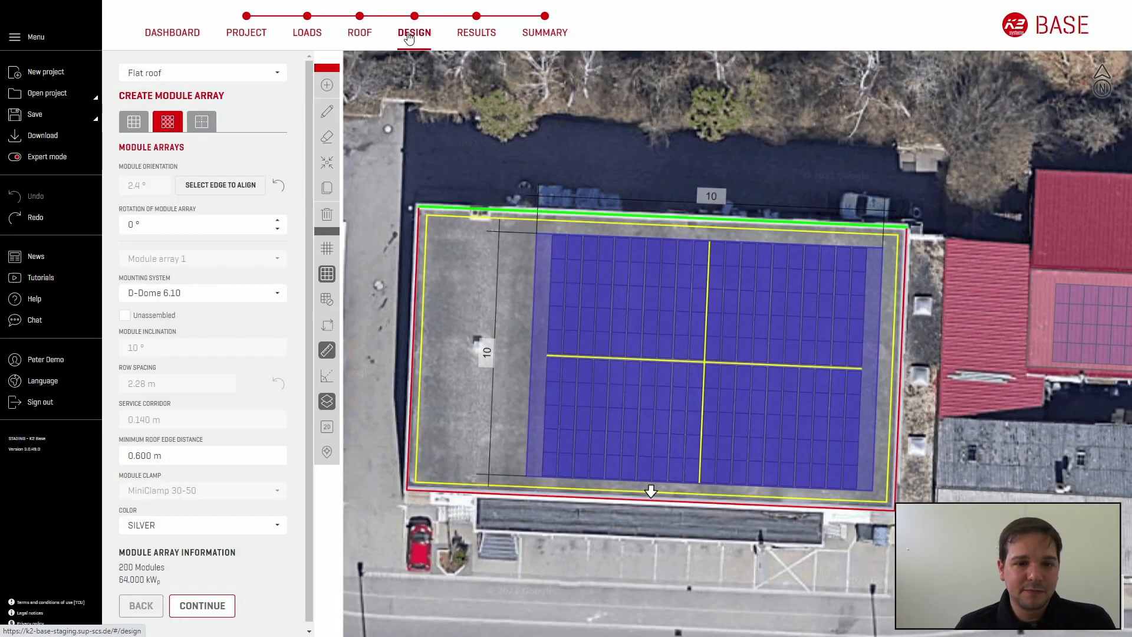
click(134, 122)
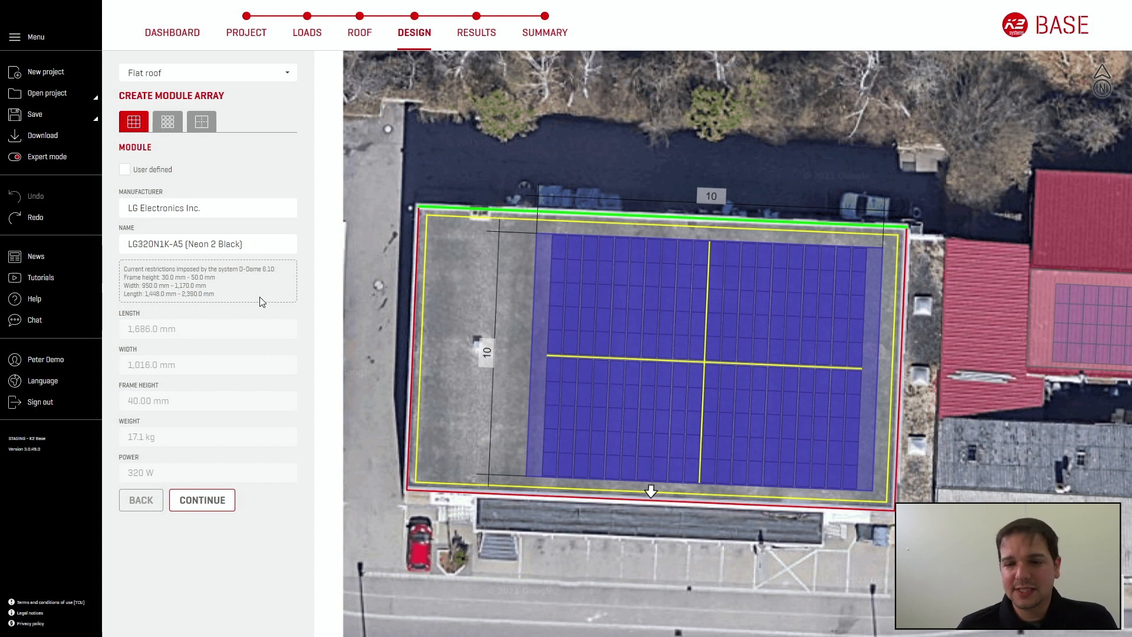
Step: Try a user-defined module with a width of 1,200 mm for the flat roof
click(124, 170)
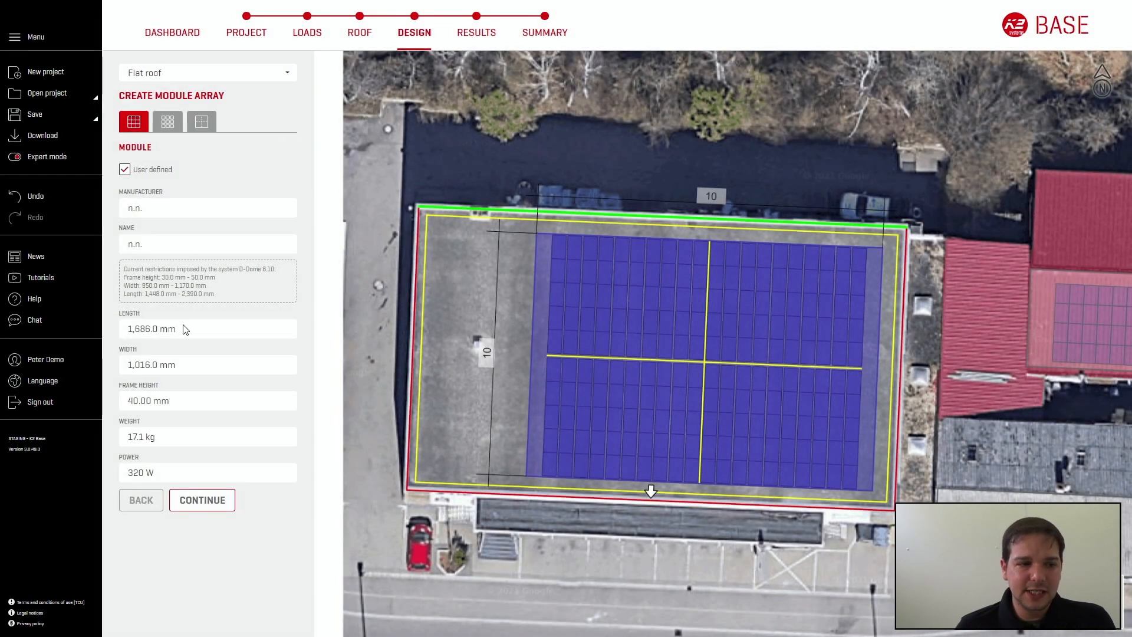
click(150, 365)
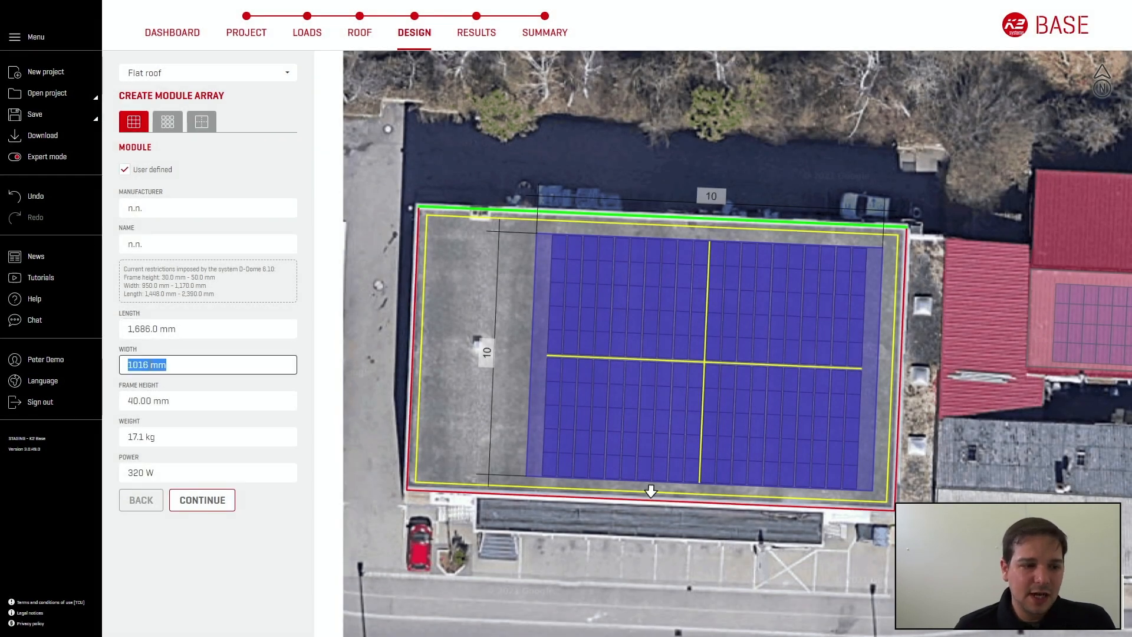
text(1,200)
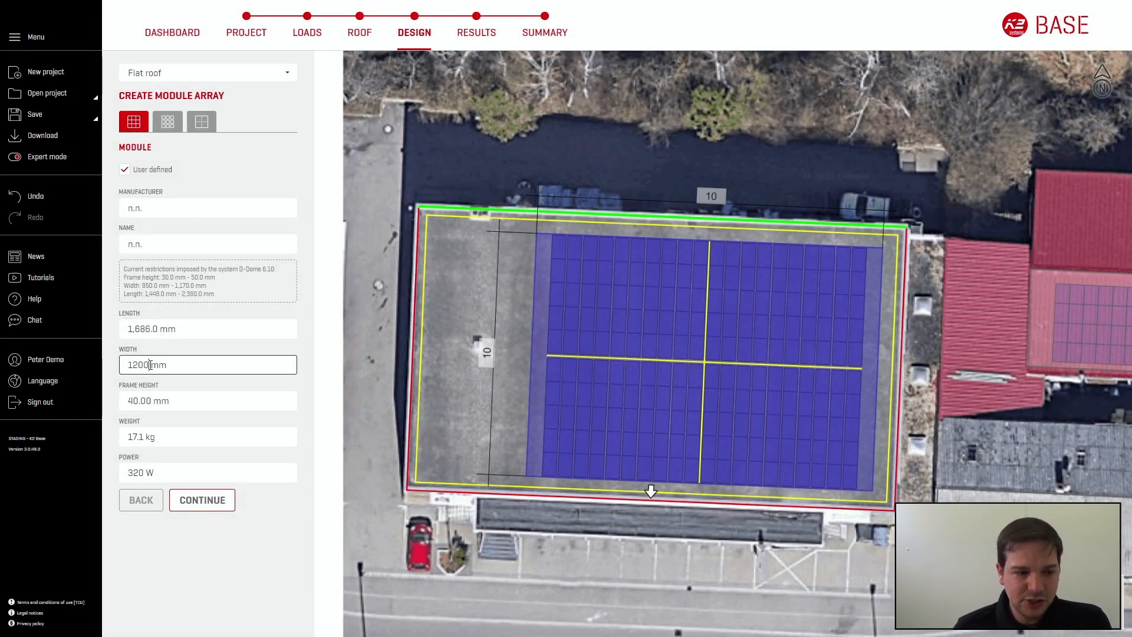
click(185, 353)
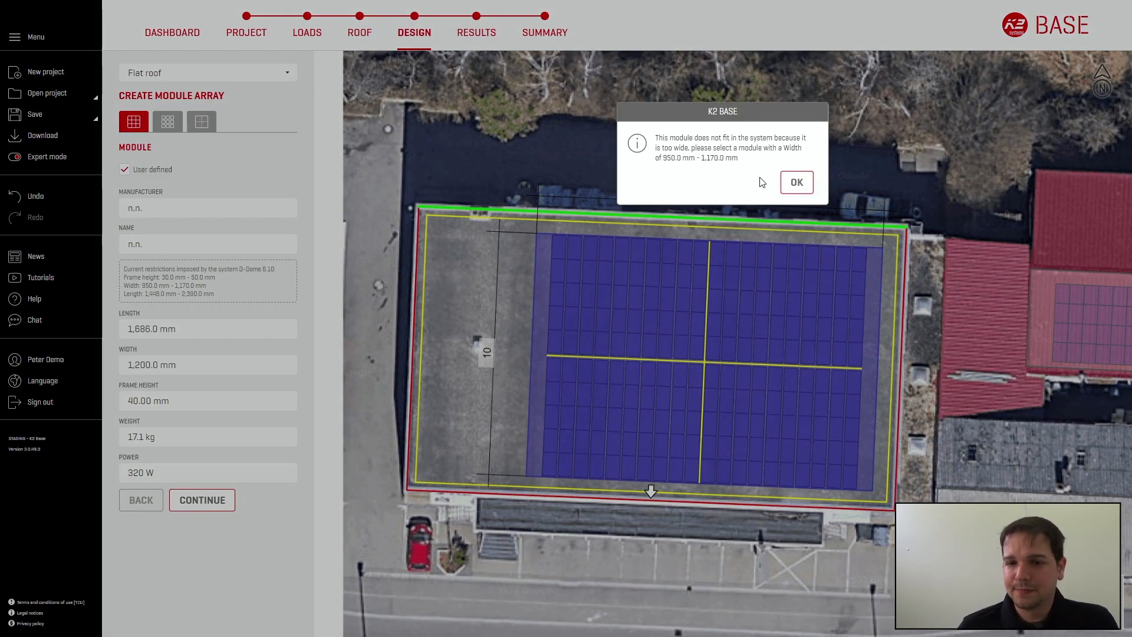
click(799, 182)
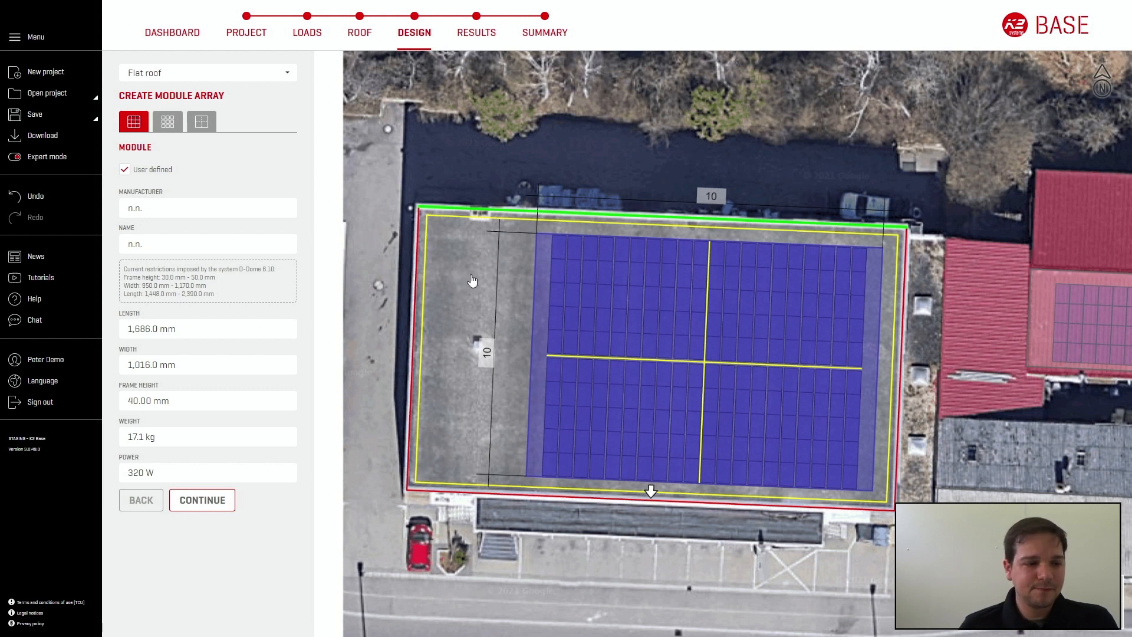
Step: Open the flat roof's bill of material in the project summary for editing
click(544, 35)
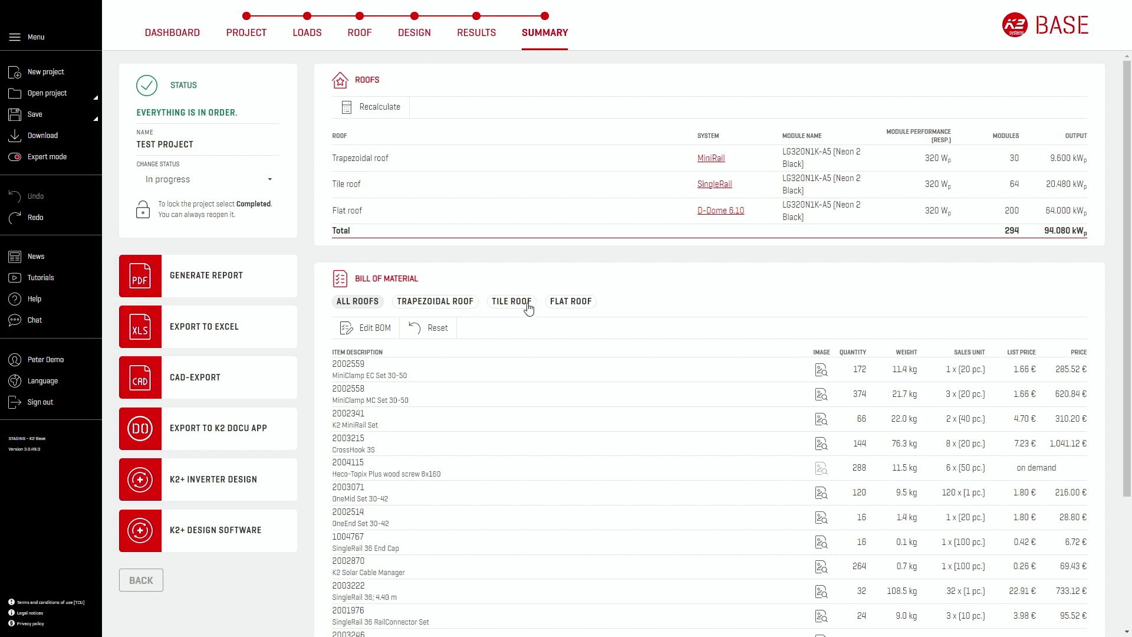
click(571, 302)
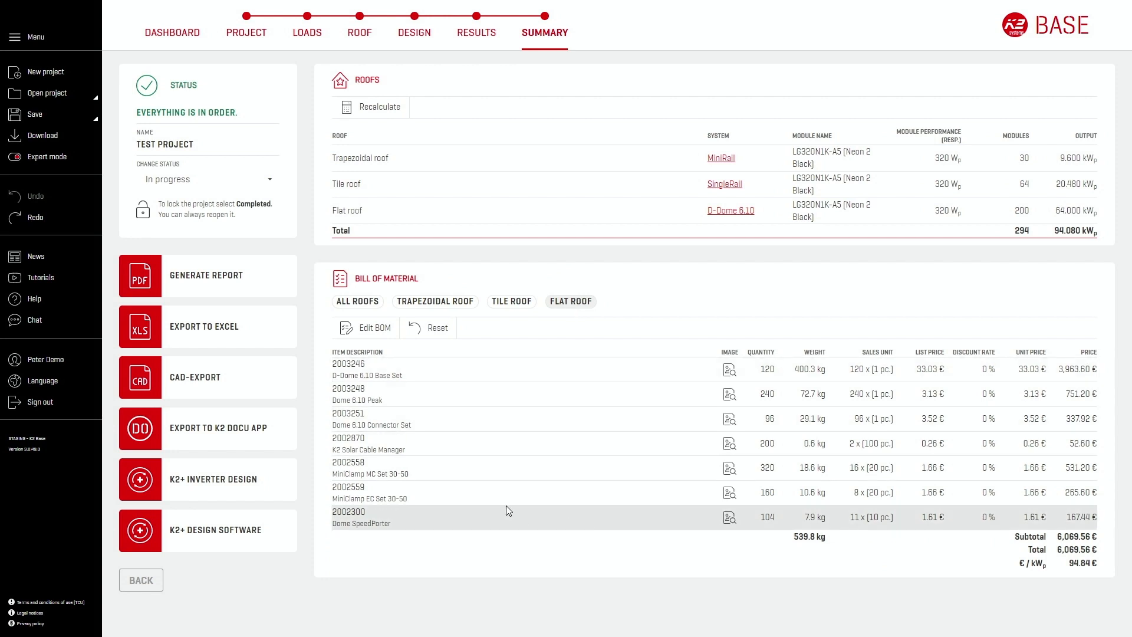
click(375, 329)
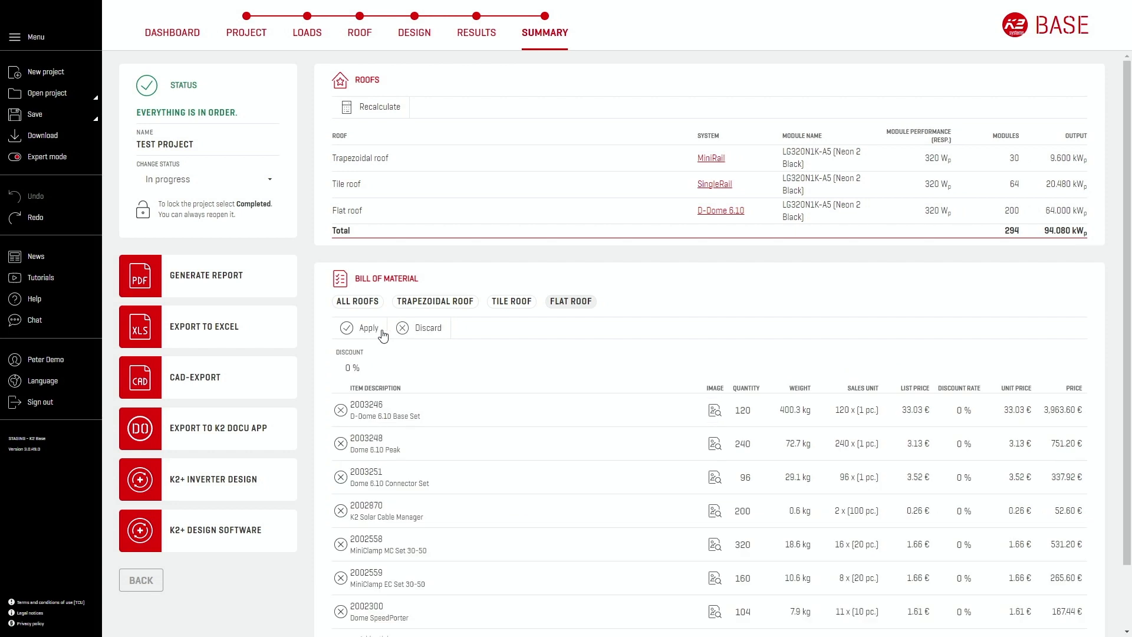
Step: Add the free-text article "cable duct" to the flat roof's bill of material
scroll(429, 410, down, 2)
click(395, 566)
text(cable)
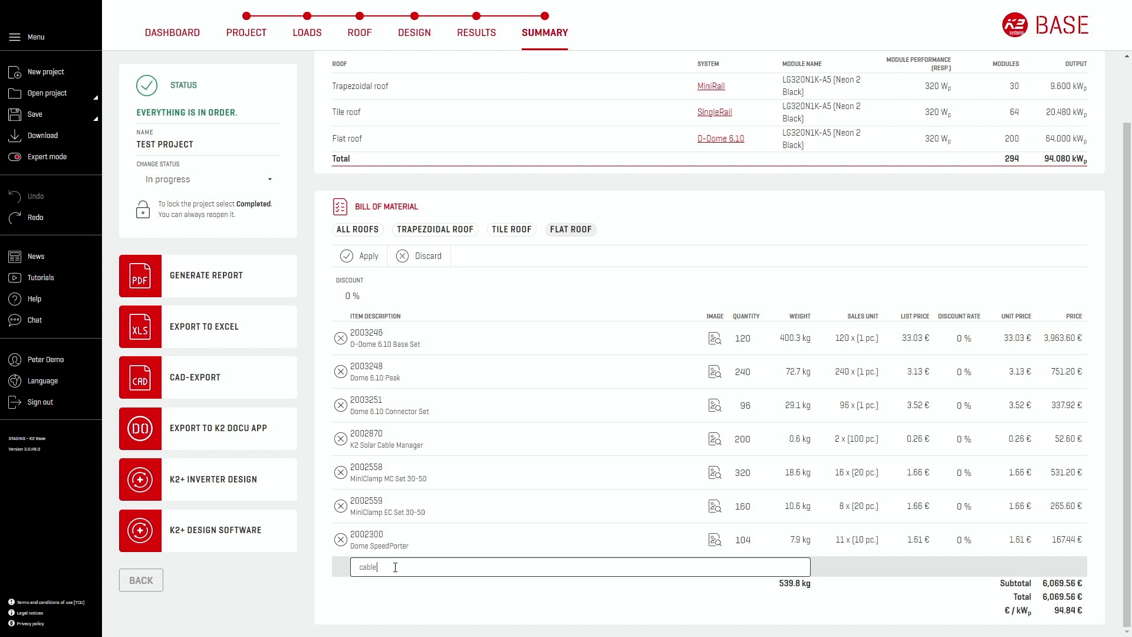
text( duc)
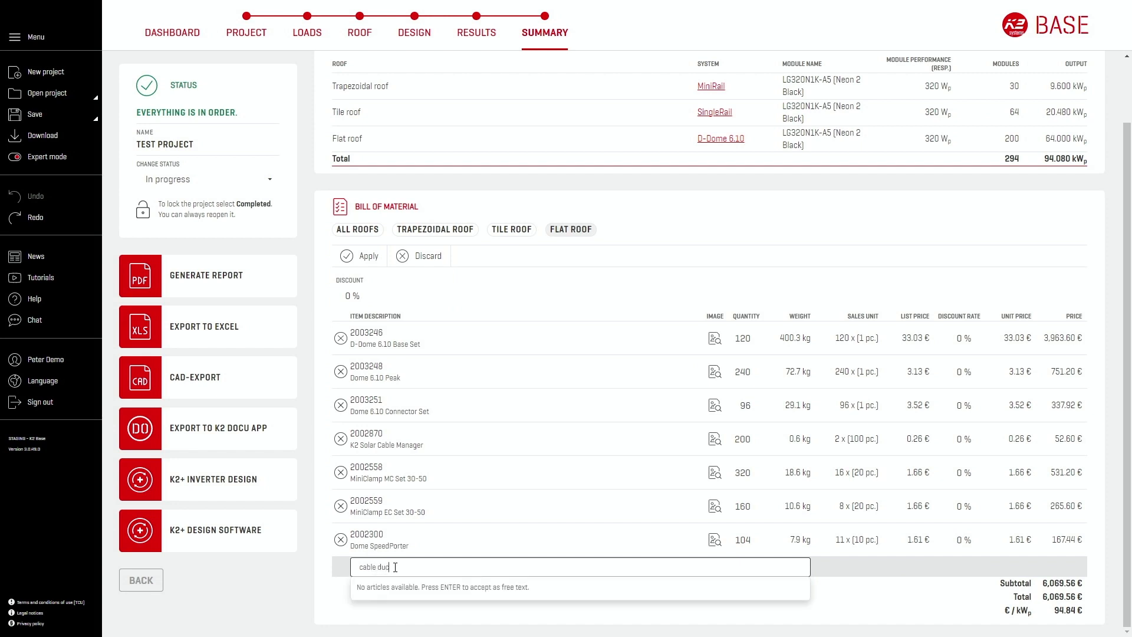
text(t)
key(Return)
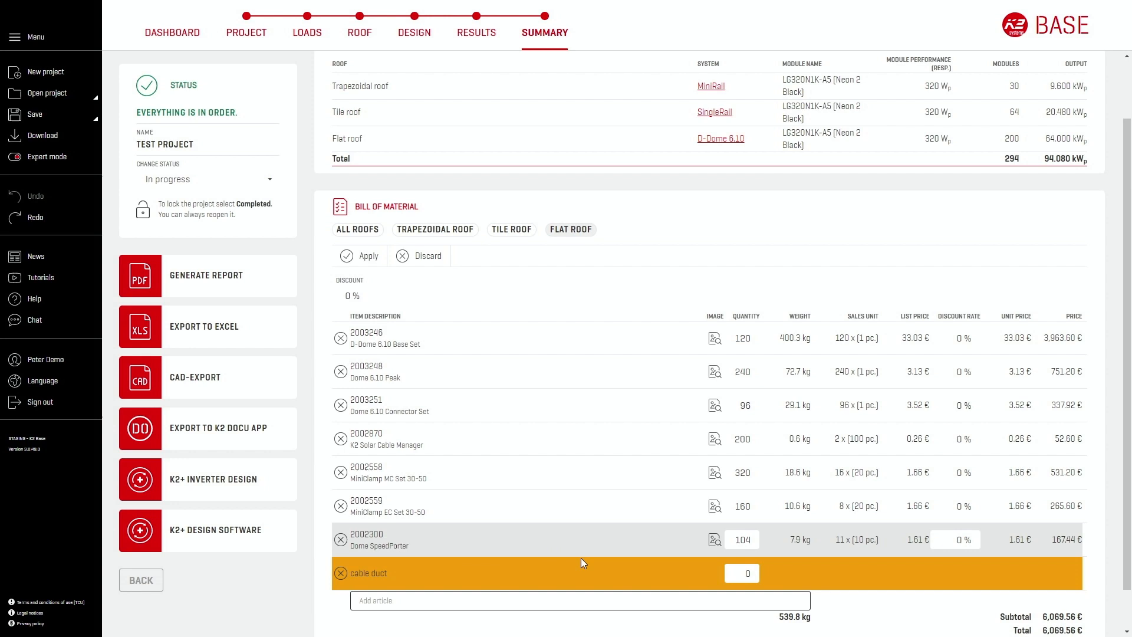
Step: Set the cable duct's quantity to 1 and apply the bill of material changes
click(756, 576)
click(739, 603)
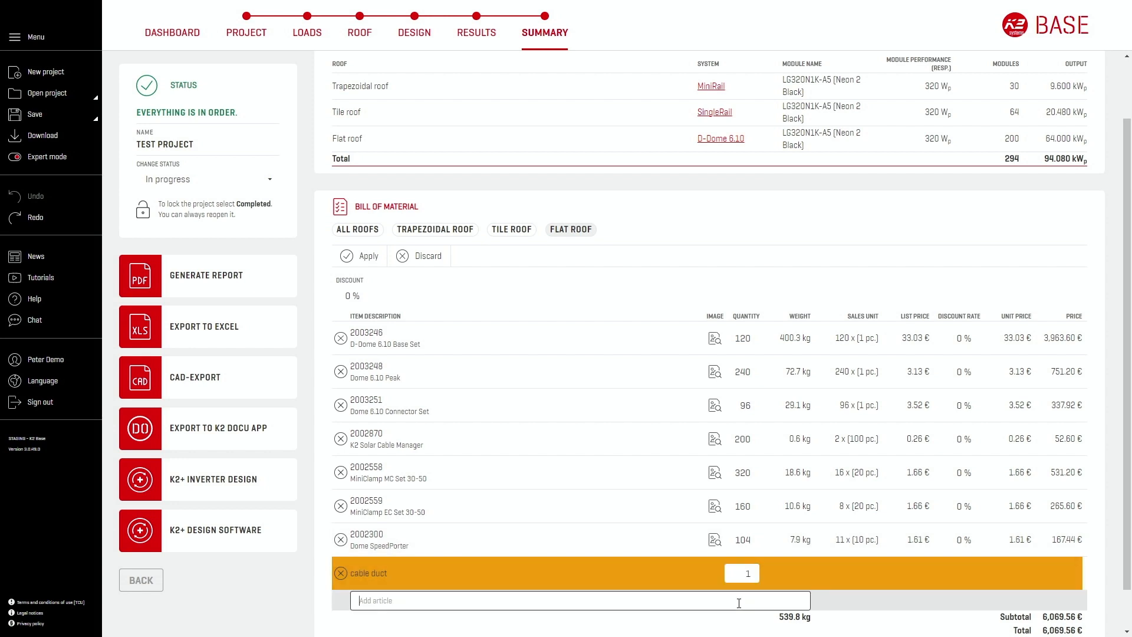
click(736, 573)
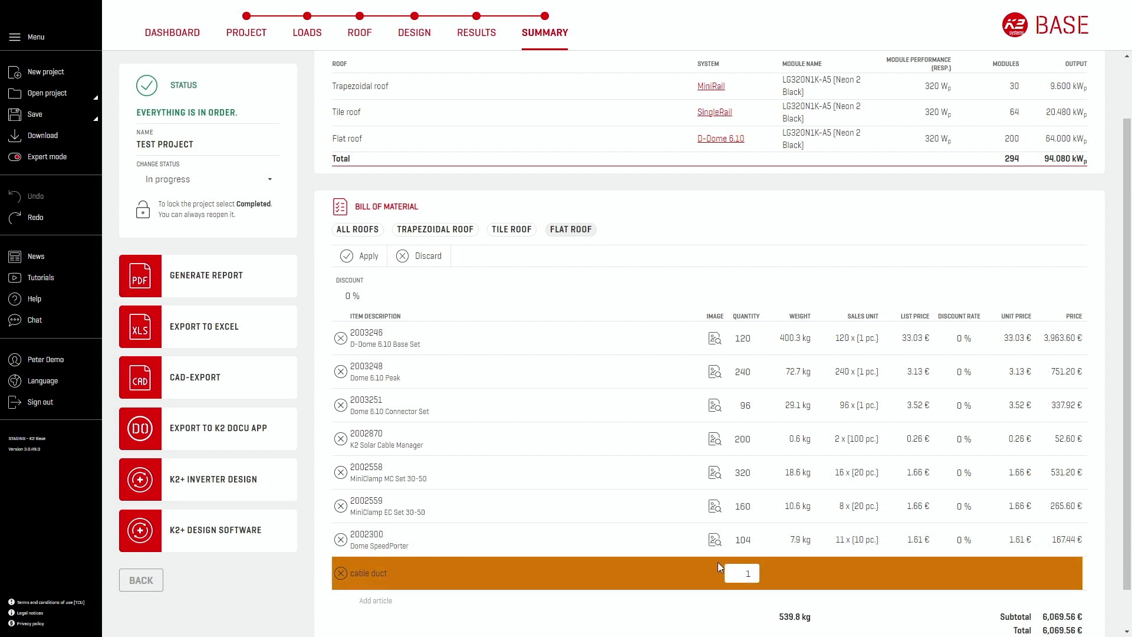
click(363, 259)
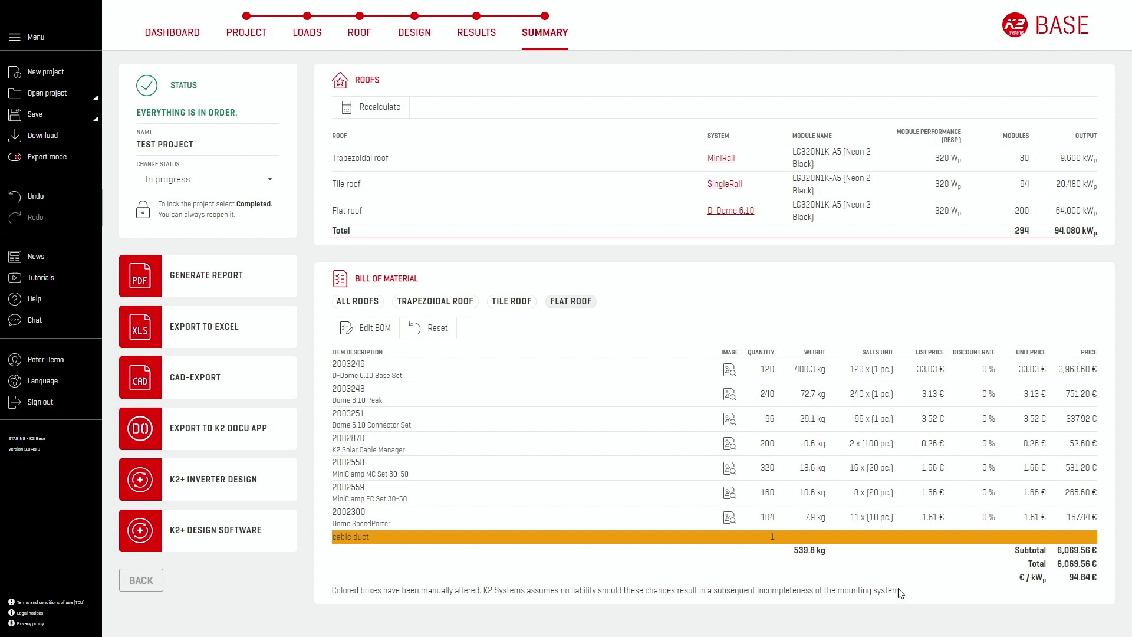
Step: Set a project discount of 10 % in the bill of material for all roofs and apply it
click(359, 302)
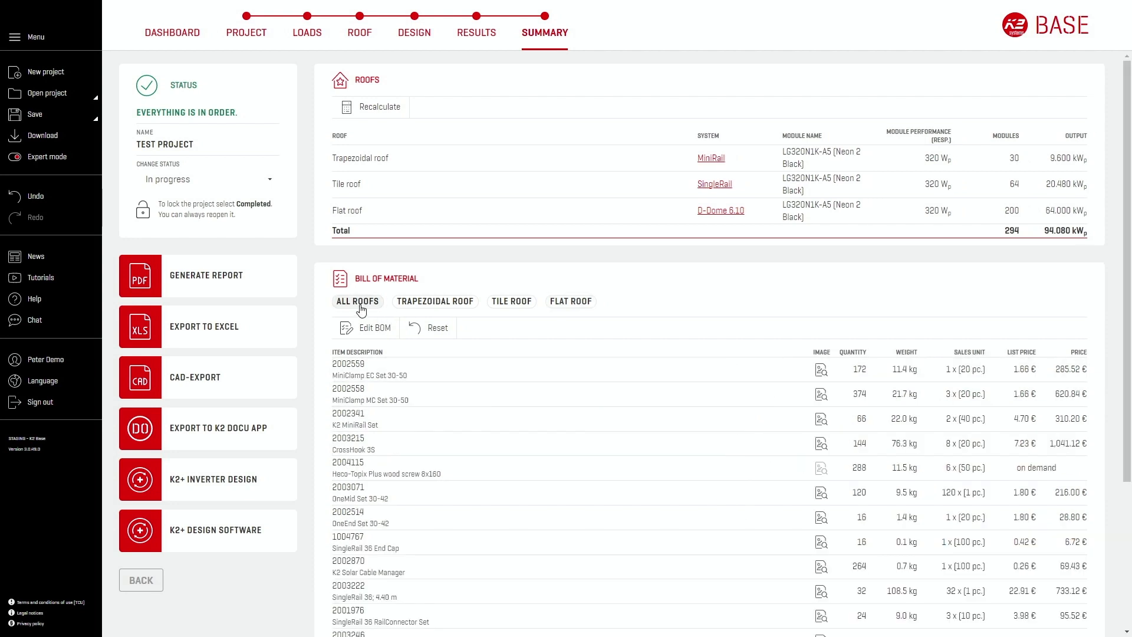
click(375, 327)
scroll(657, 462, down, 4)
click(1084, 563)
click(1066, 562)
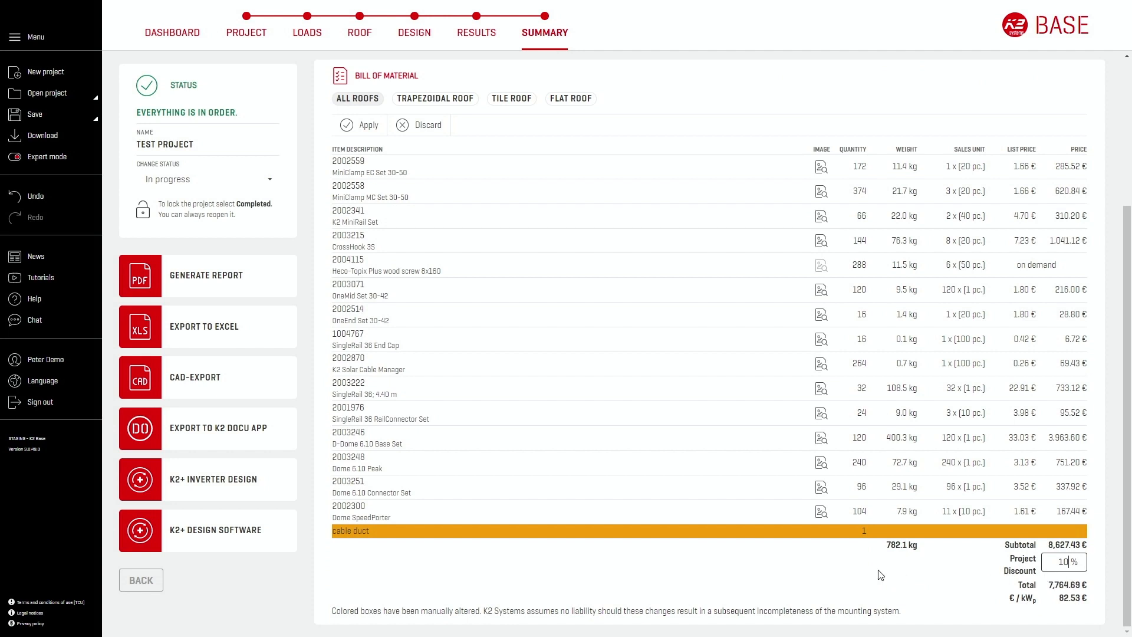
click(380, 125)
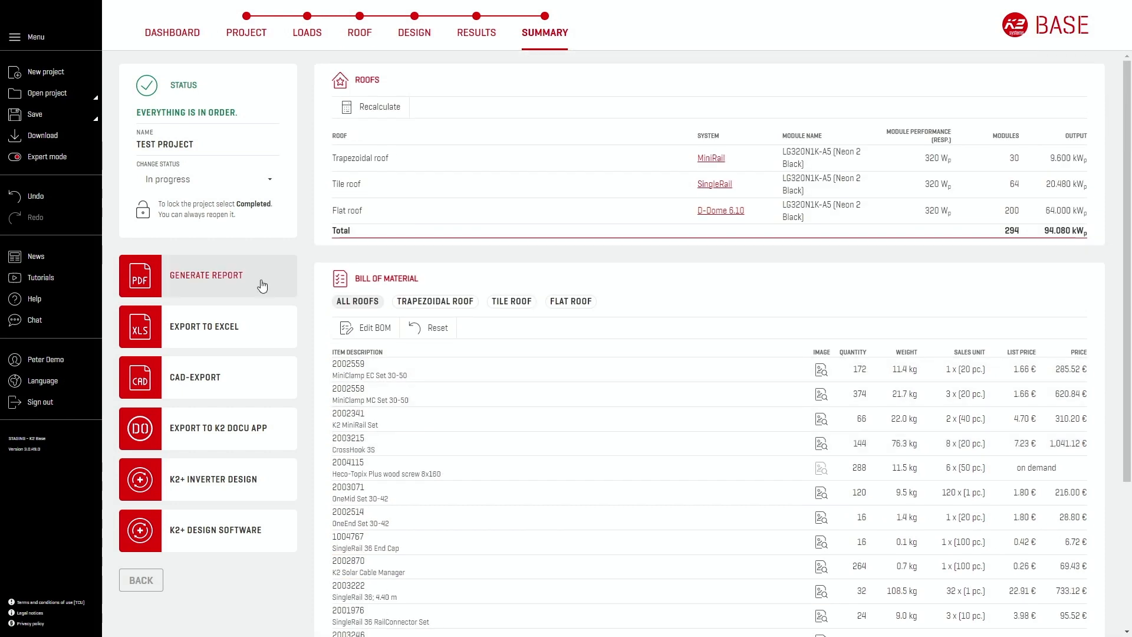
Step: Open the CAD export options and check the available file formats
click(267, 390)
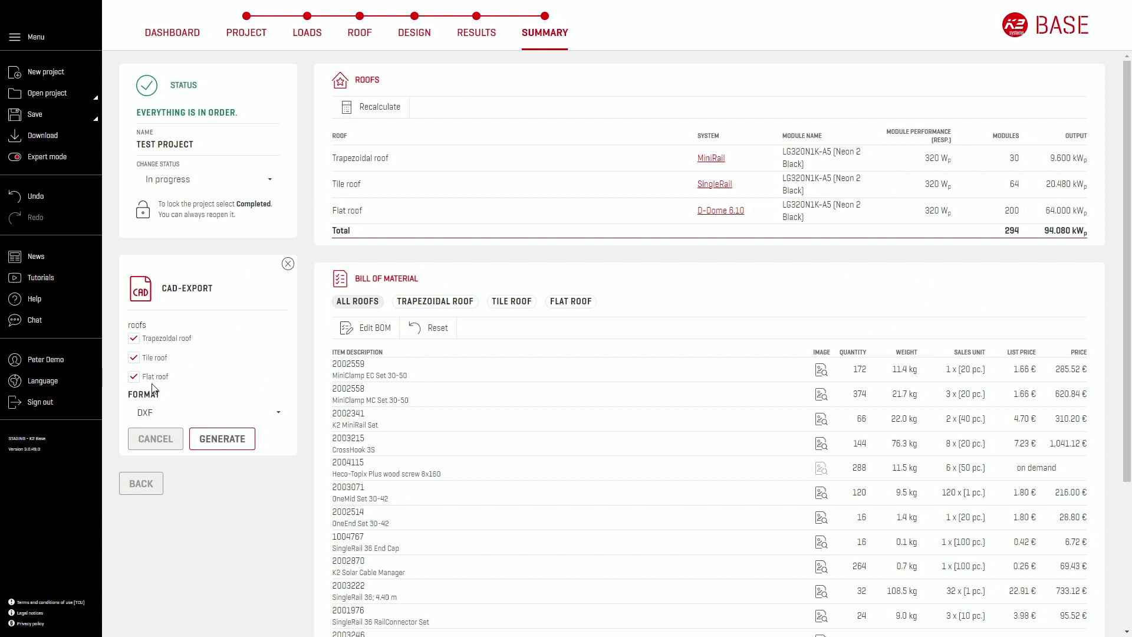
click(277, 414)
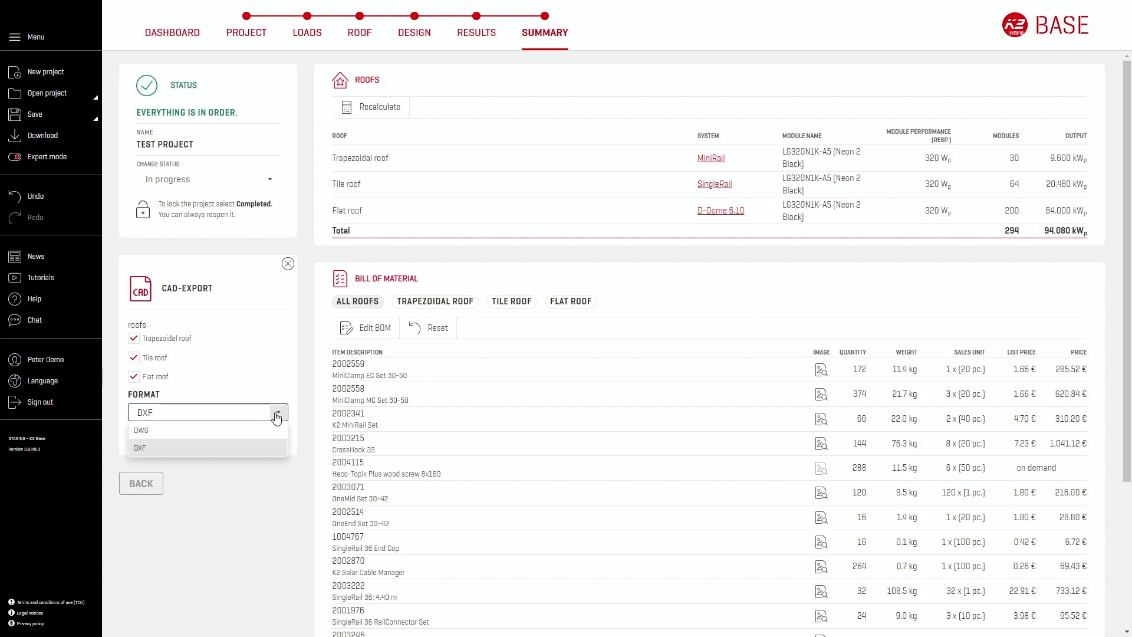
click(298, 431)
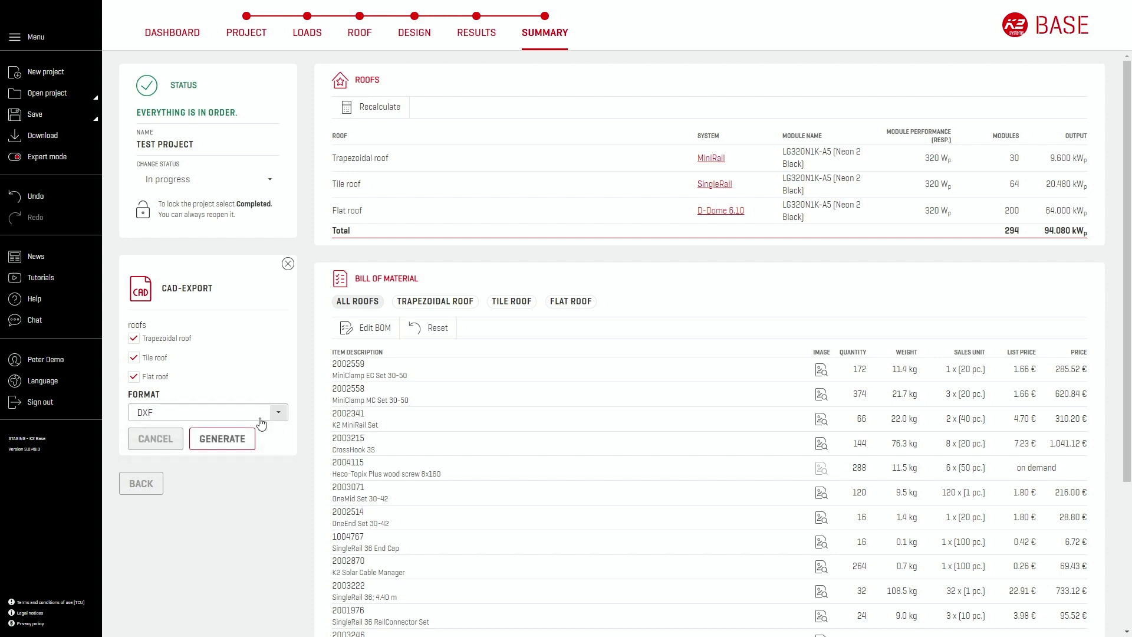